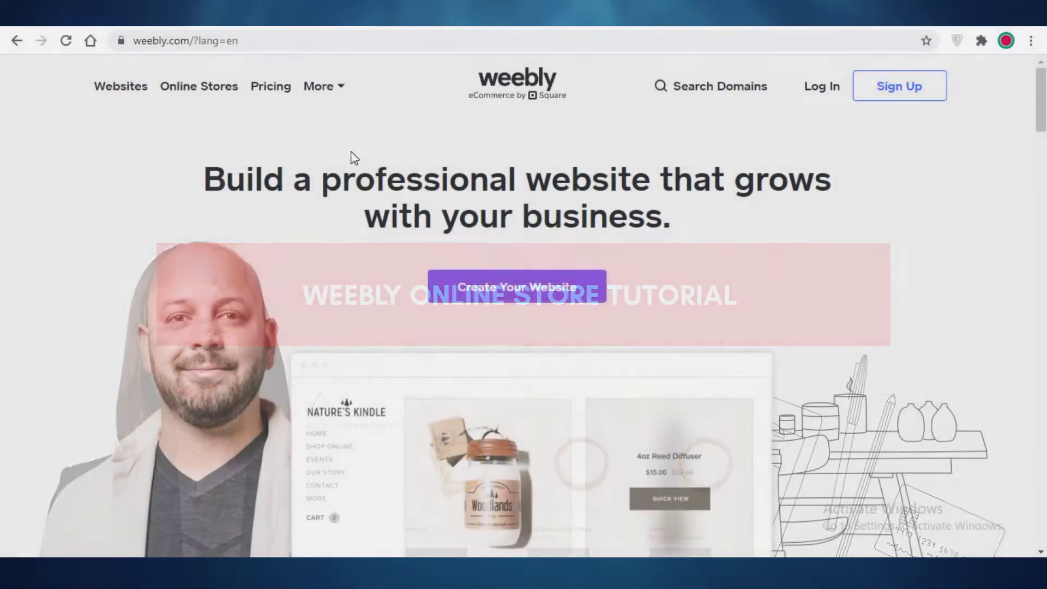
Step: Sign in to Weebly through the existing Square account with its saved credentials
scroll(360, 180, "down", 1)
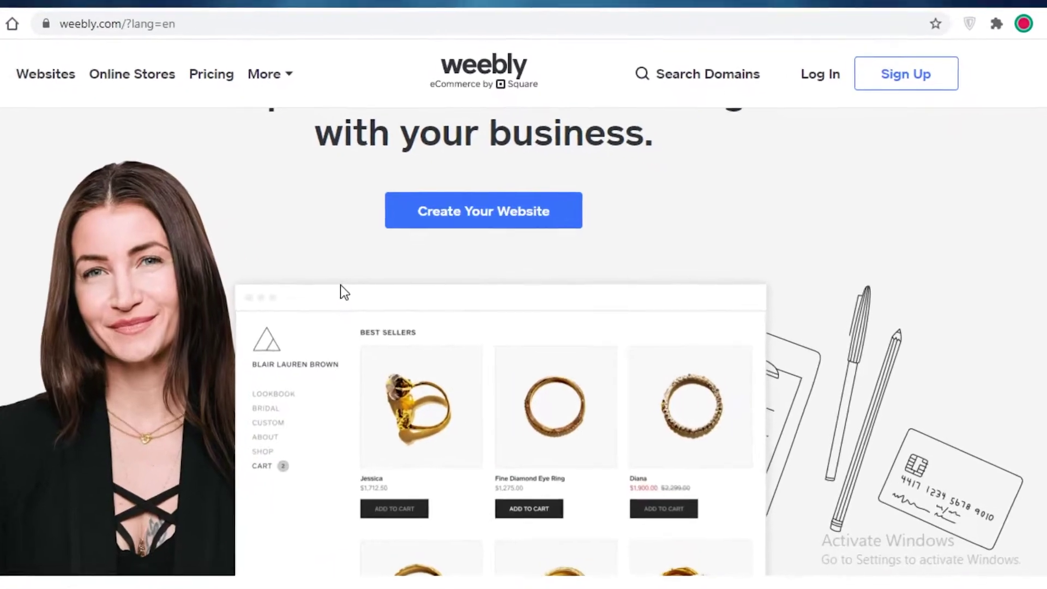
scroll(340, 285, "up", 1)
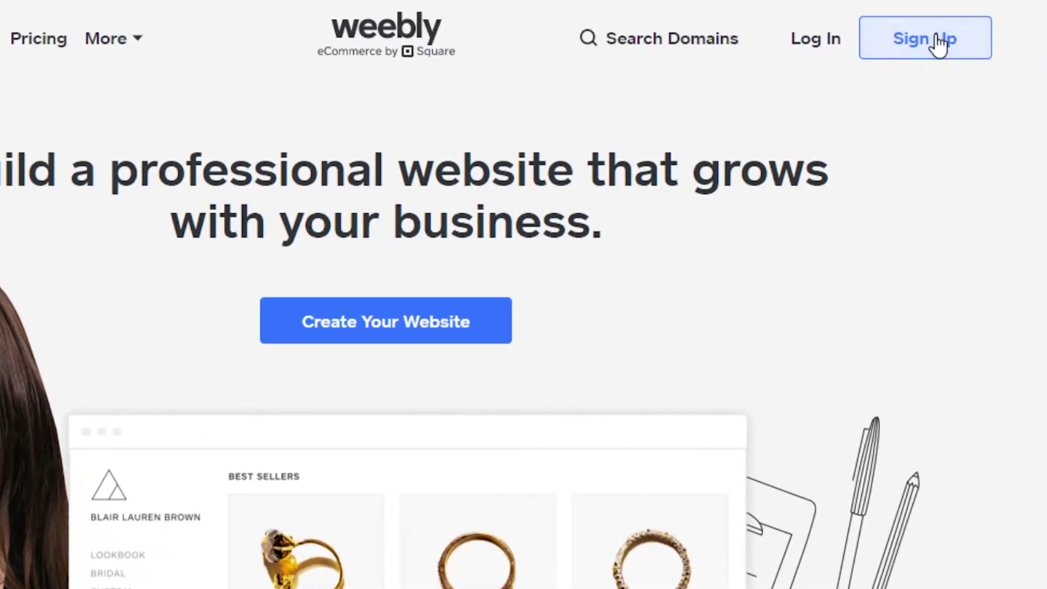
left_click(939, 42)
scroll(225, 332, "down", 1)
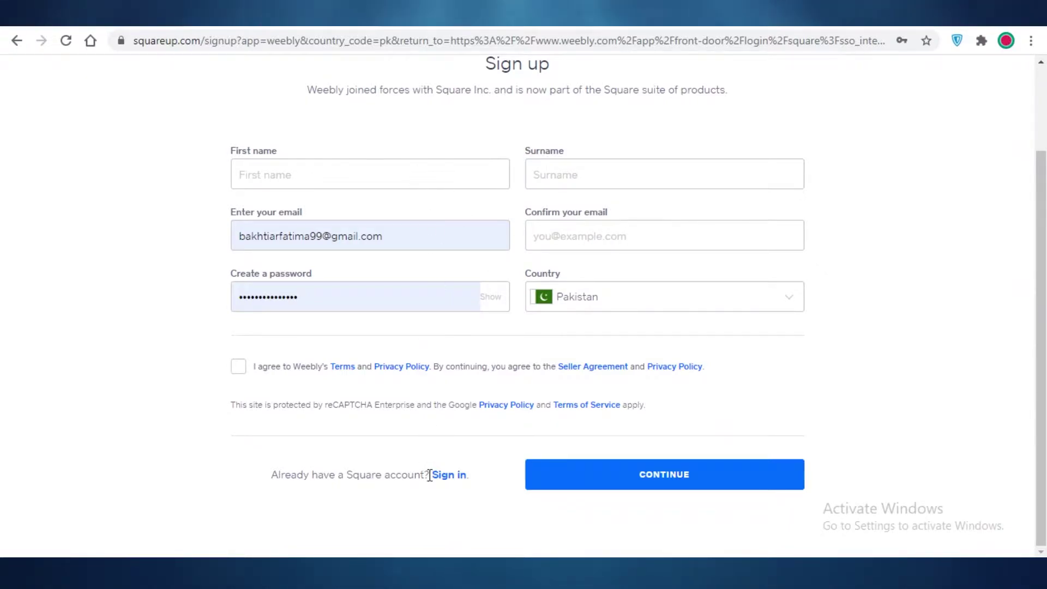
left_click(460, 474)
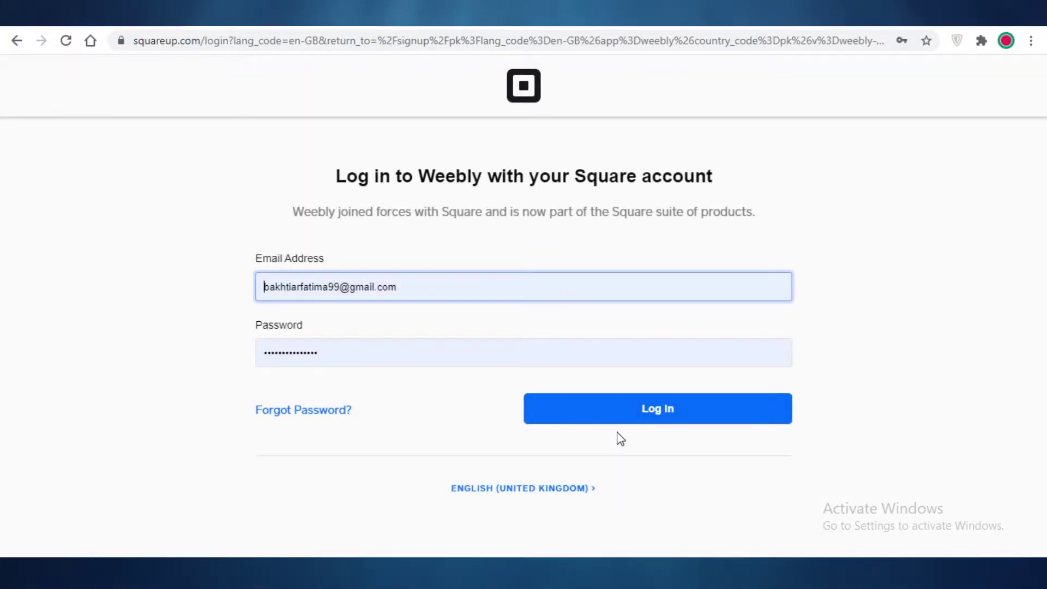
left_click(620, 424)
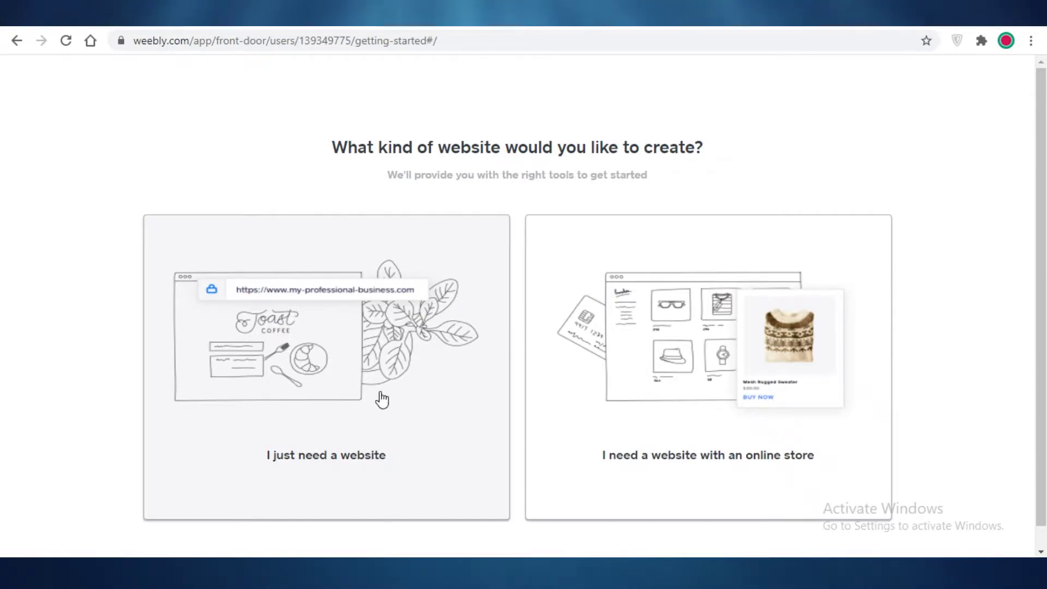
Step: Choose an online-store website and name the store Lux Fashion
left_click(717, 295)
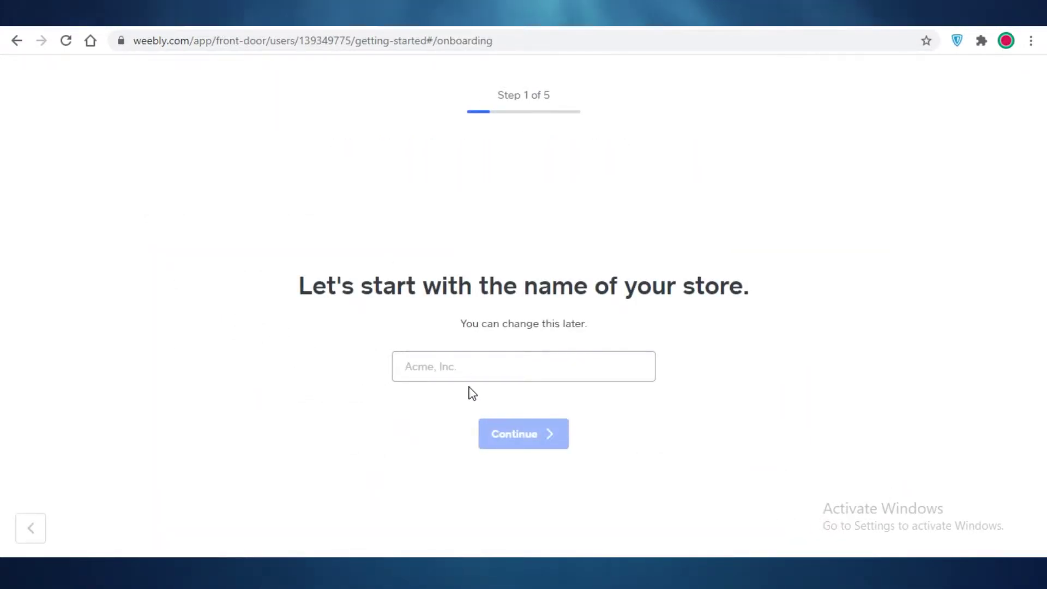
left_click(467, 369)
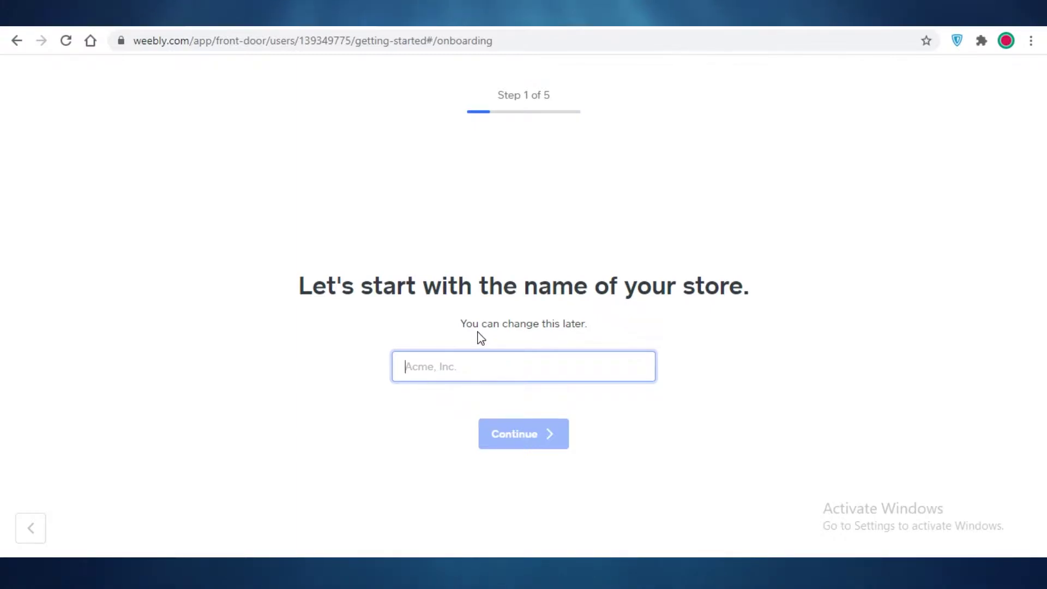
type("L")
right_click(480, 336)
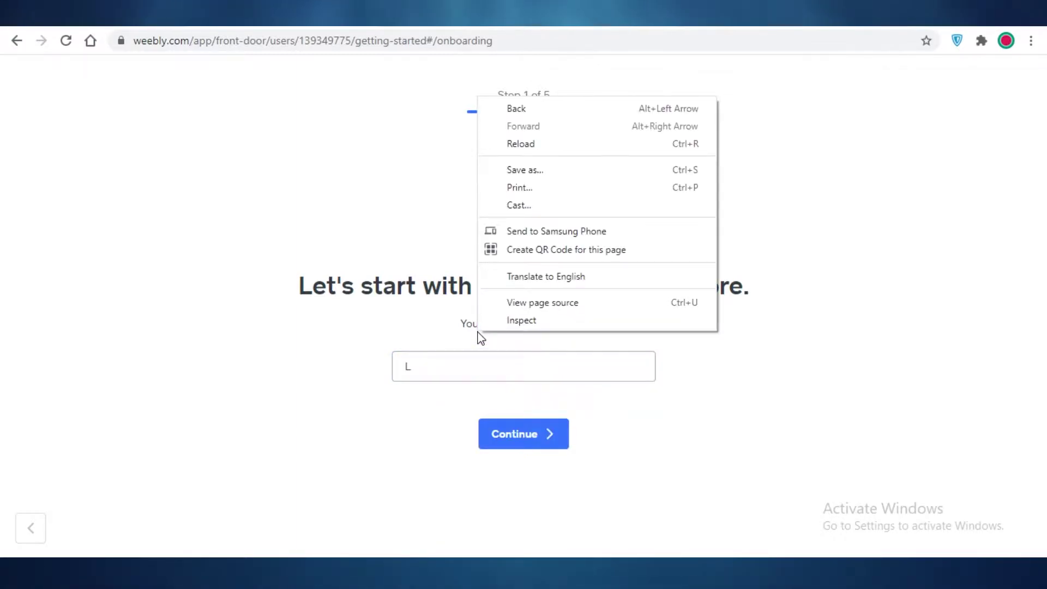
left_click(423, 367)
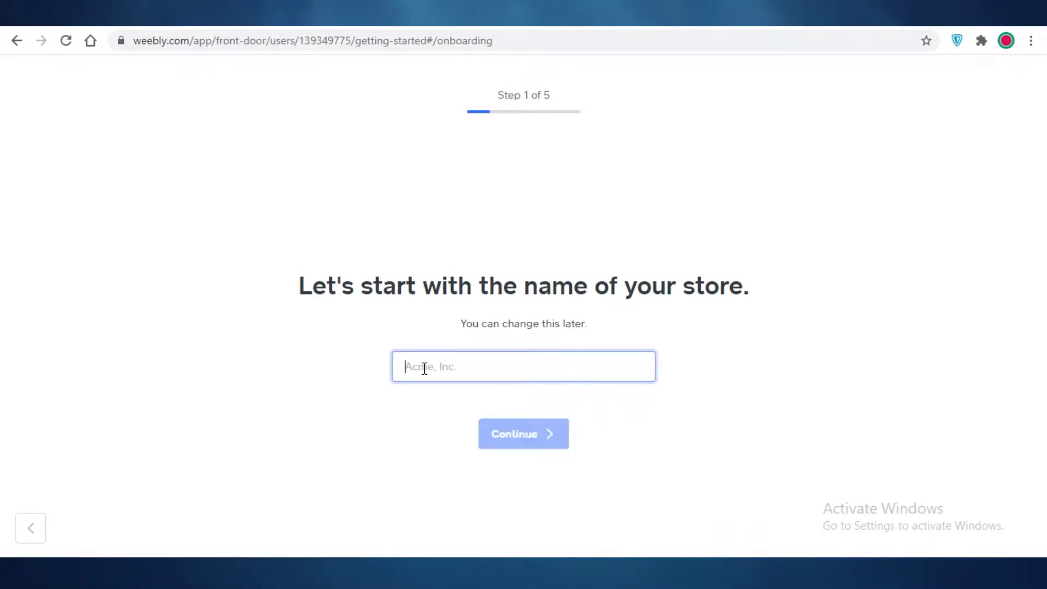
type("4")
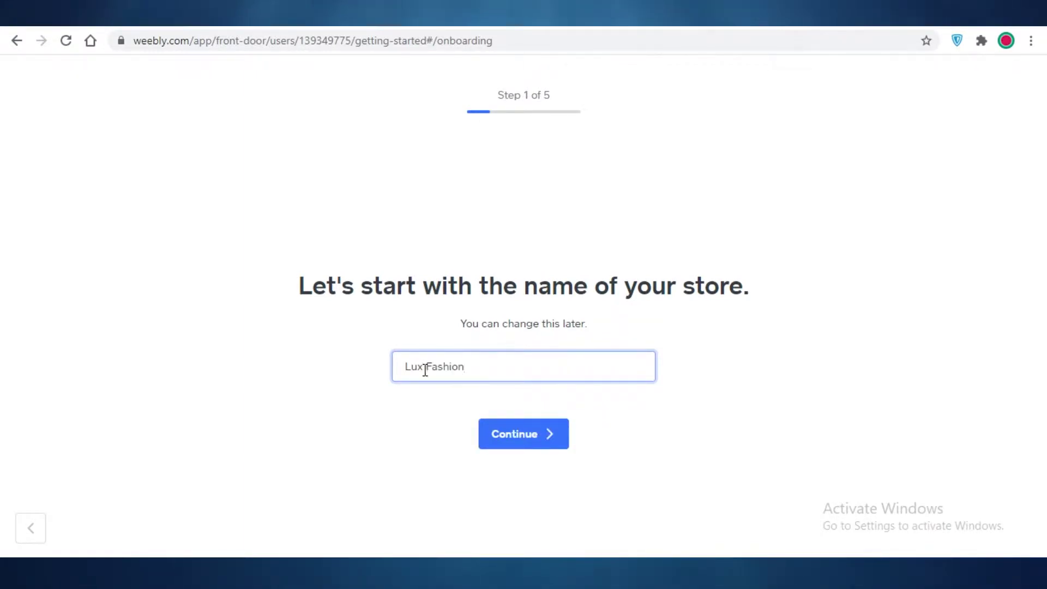
left_click(498, 433)
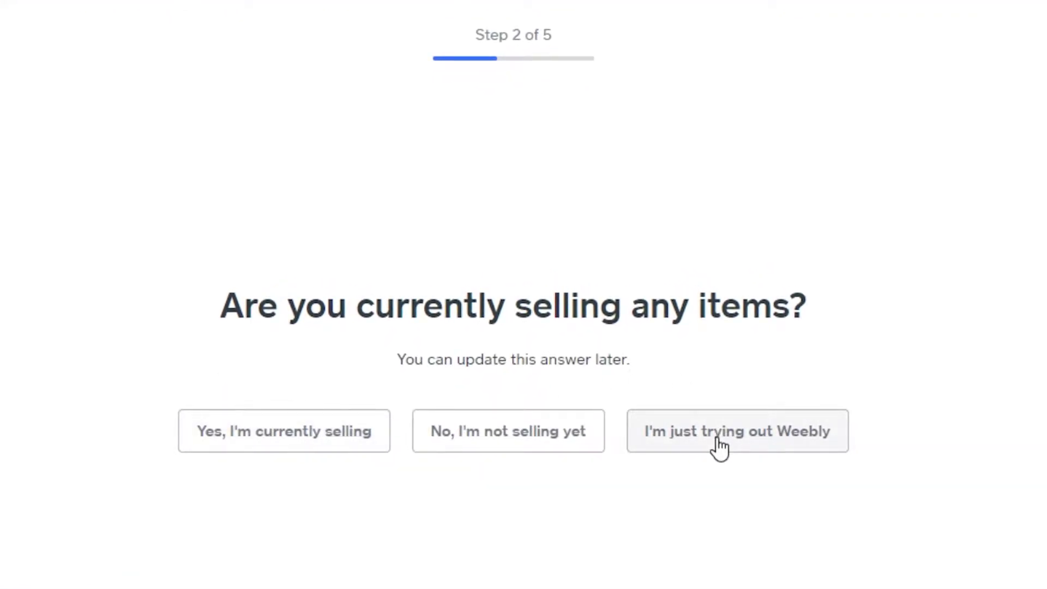
Step: Mark Weebly as just a trial, choose Clothing & Shoes and Jewelry & Accessories, and skip the store address
left_click(719, 446)
scroll(469, 152, "down", 3)
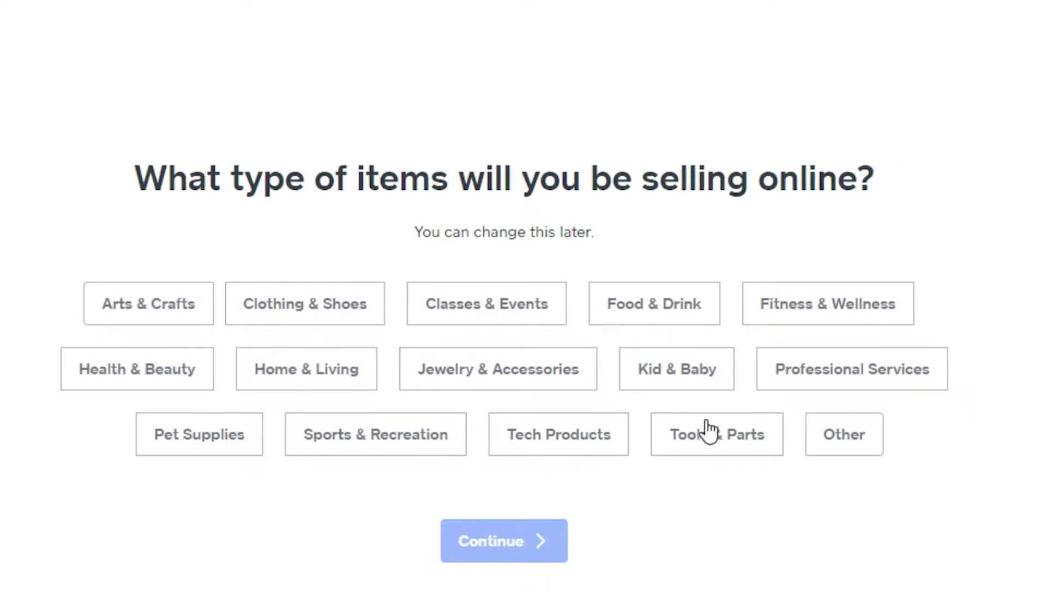
left_click(483, 375)
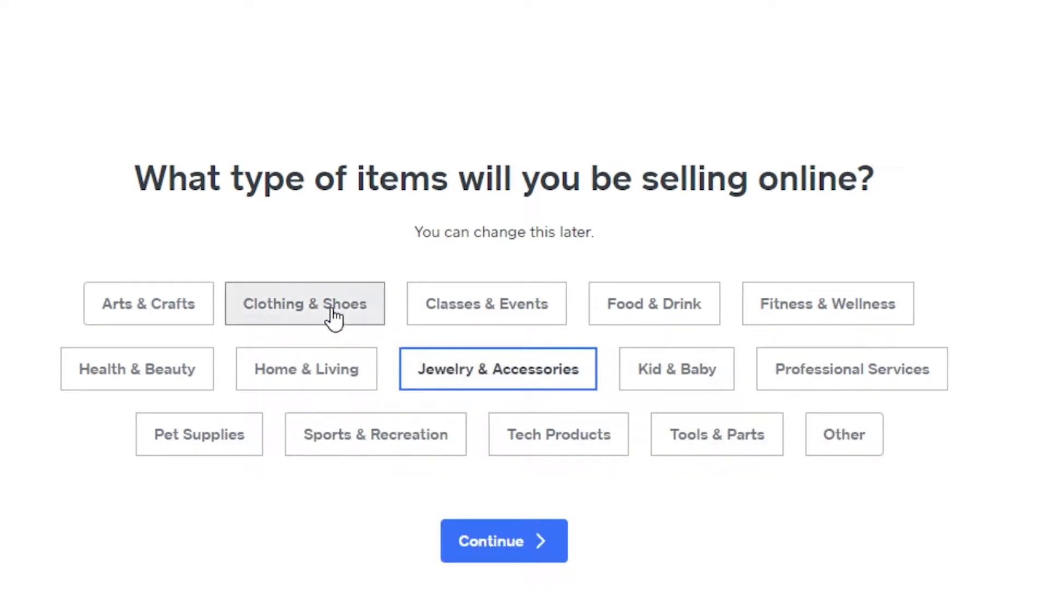
left_click(361, 315)
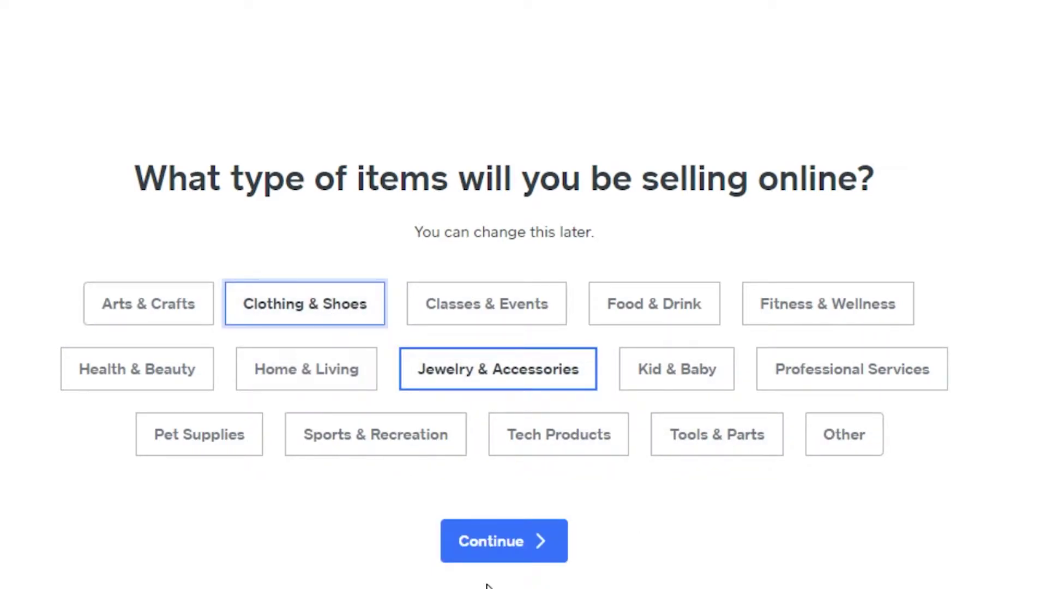
left_click(542, 543)
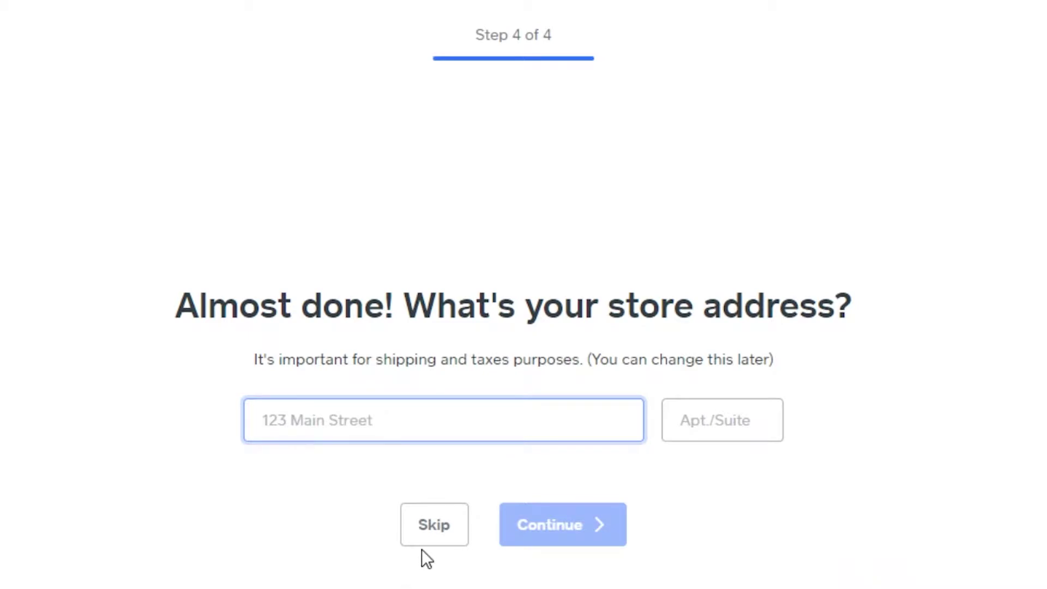
left_click(433, 532)
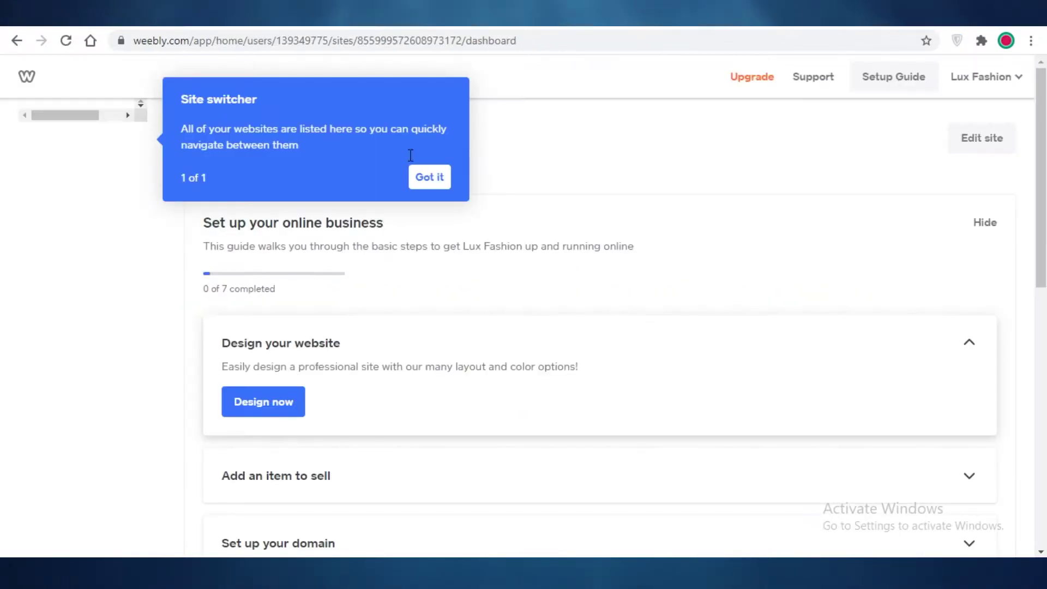
Step: Dismiss the site switcher tip and look over the Lux Fashion dashboard
left_click(426, 176)
scroll(701, 117, "down", 4)
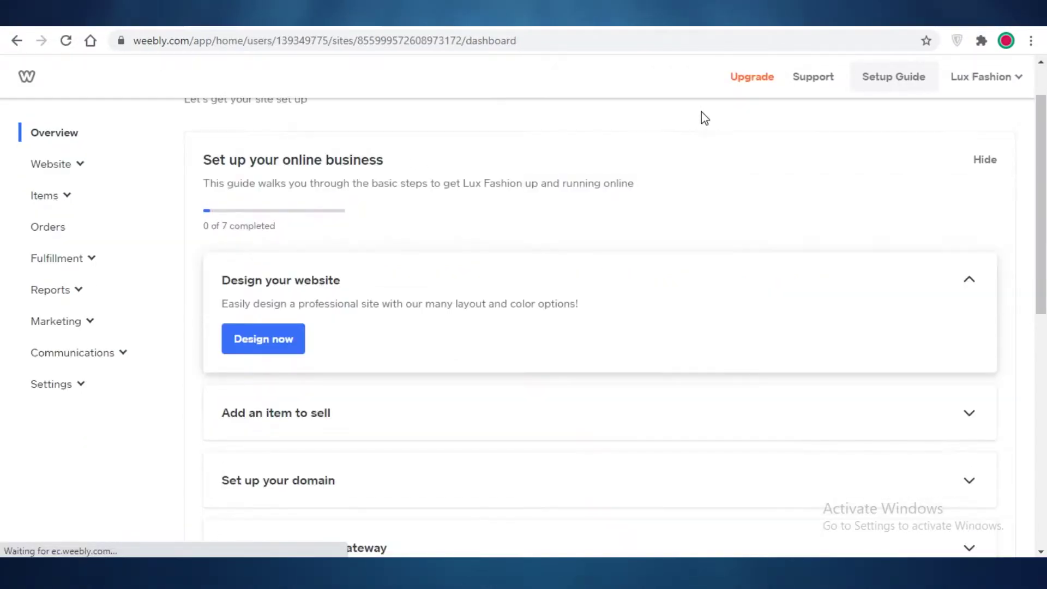
scroll(490, 218, "up", 4)
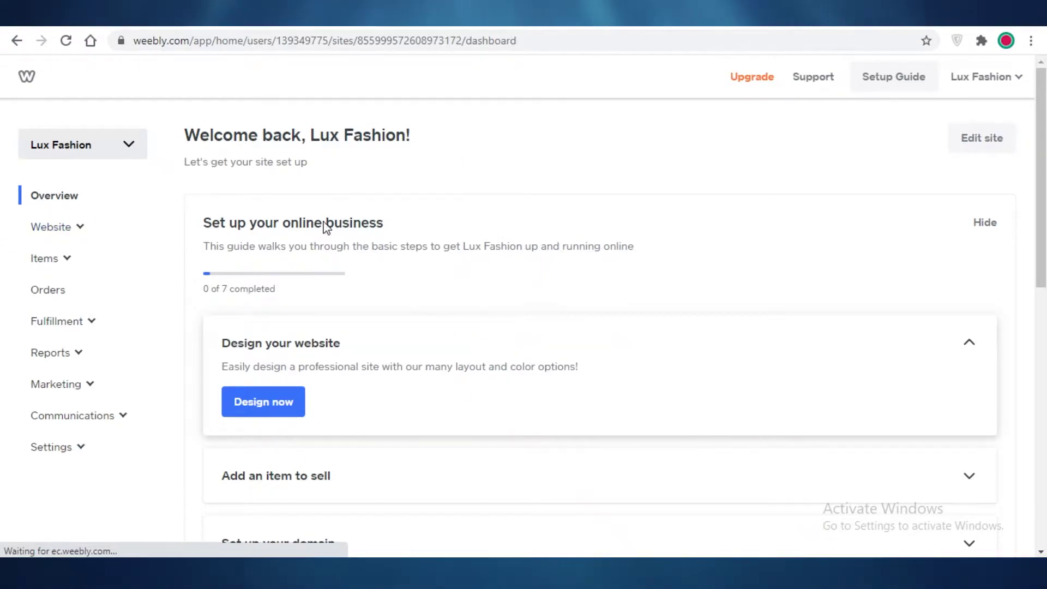
scroll(285, 116, "down", 1)
scroll(294, 126, "up", 1)
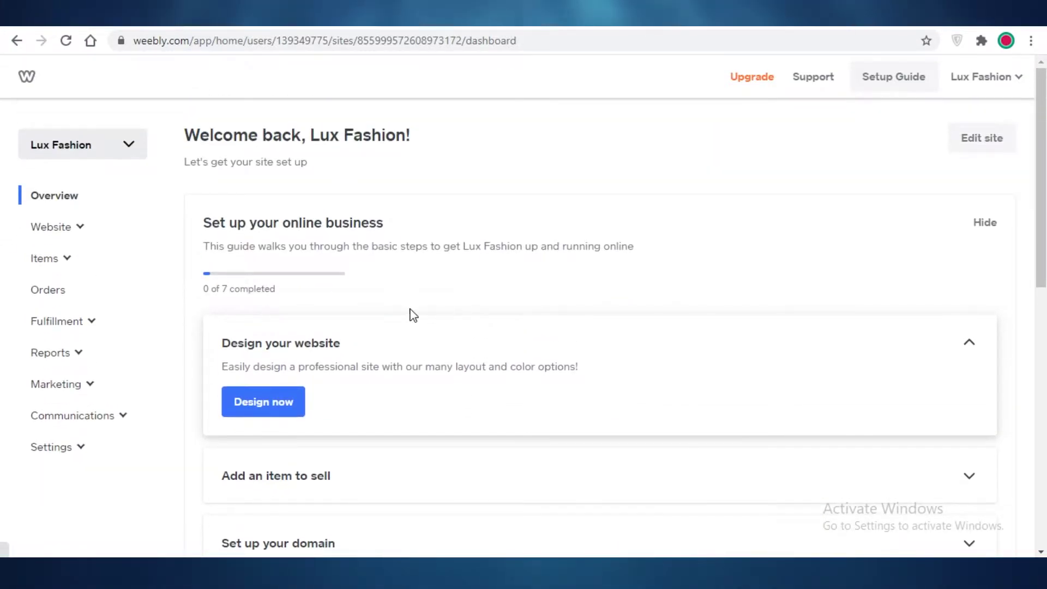
scroll(412, 327, "down", 1)
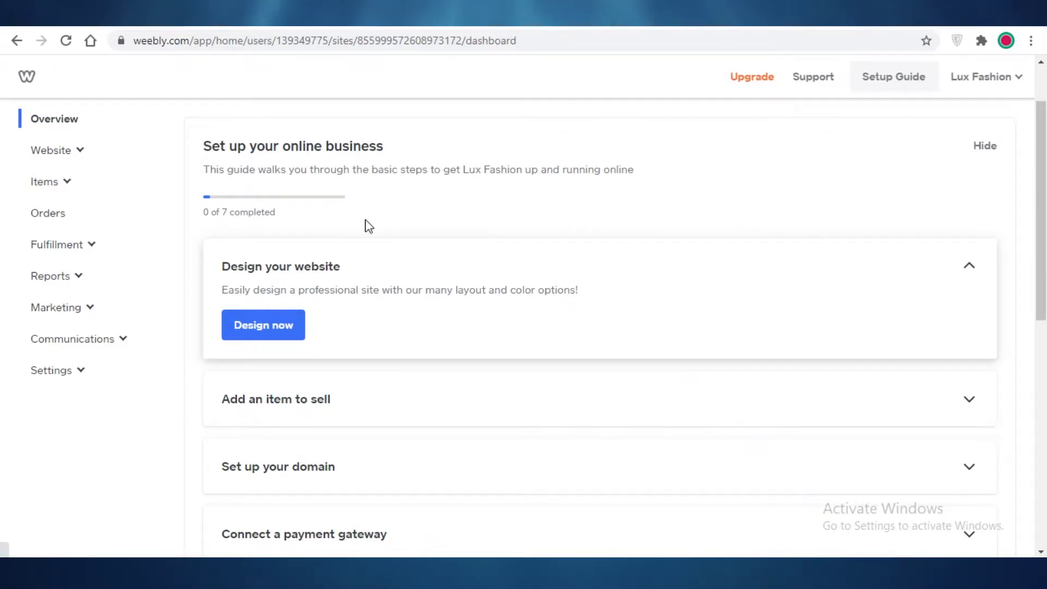
scroll(368, 221, "up", 1)
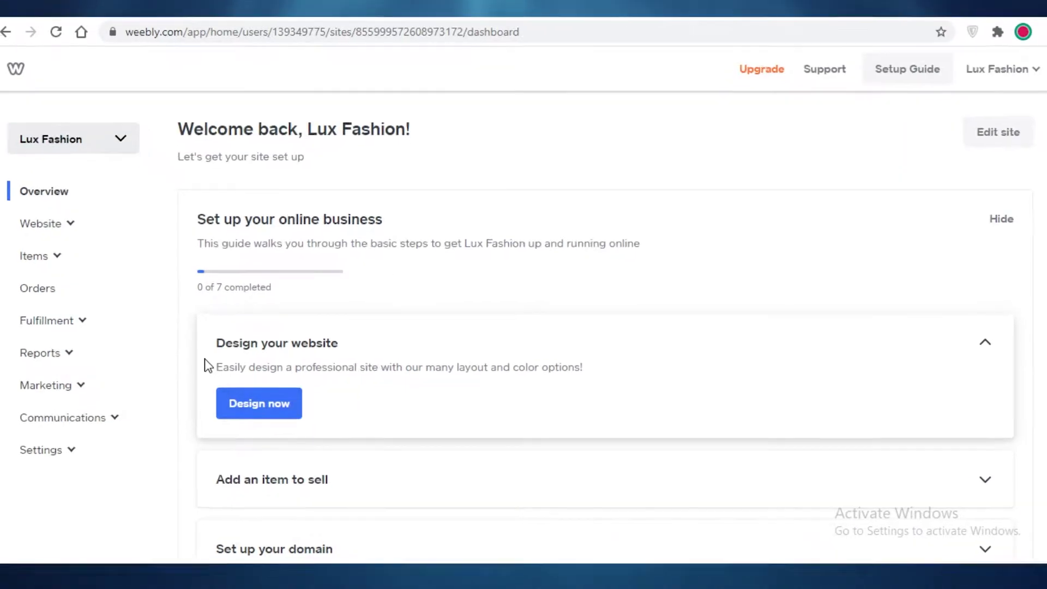
Step: Leave the feature setup wizard and expand the Website section in the sidebar
left_click(238, 408)
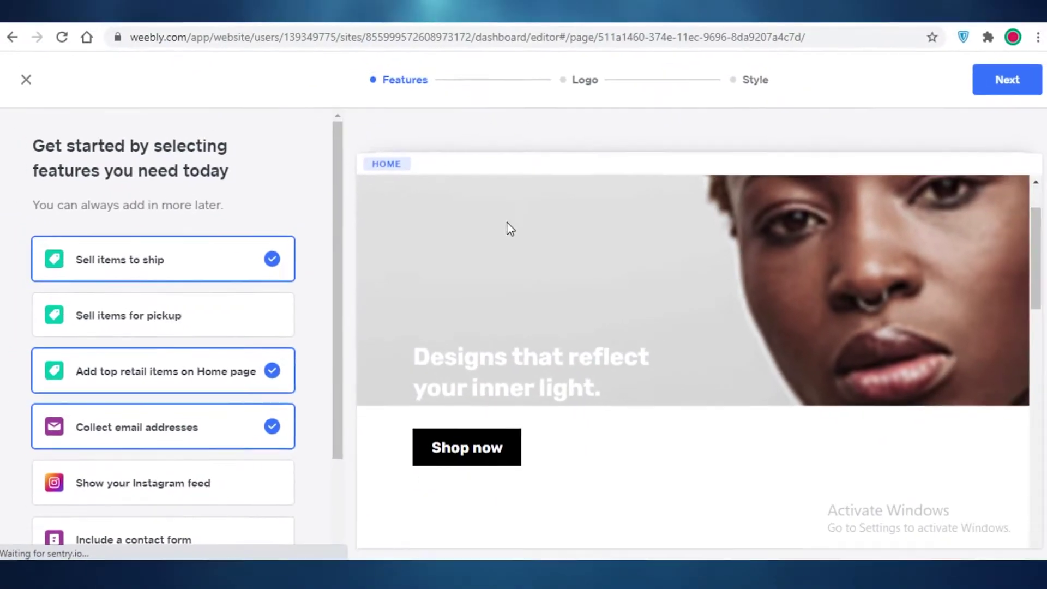
scroll(507, 229, "down", 5)
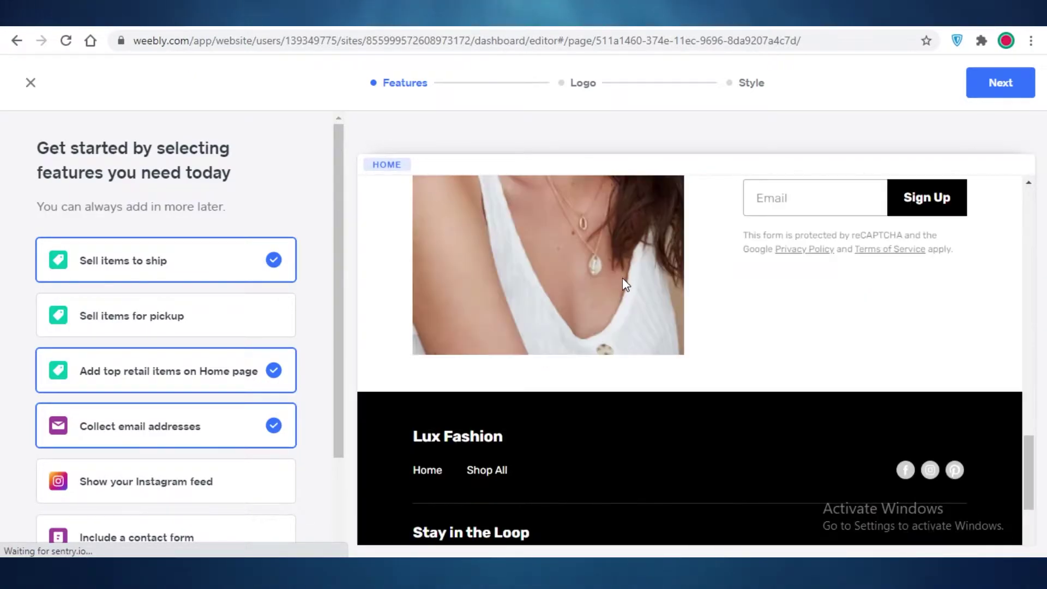
scroll(141, 315, "down", 3)
scroll(332, 352, "up", 3)
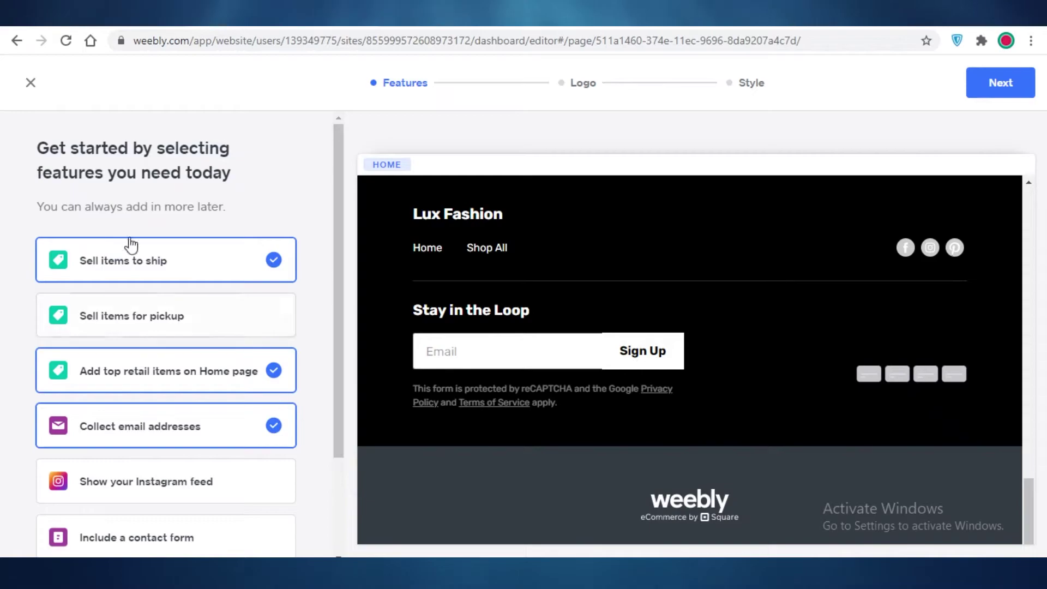
left_click(31, 82)
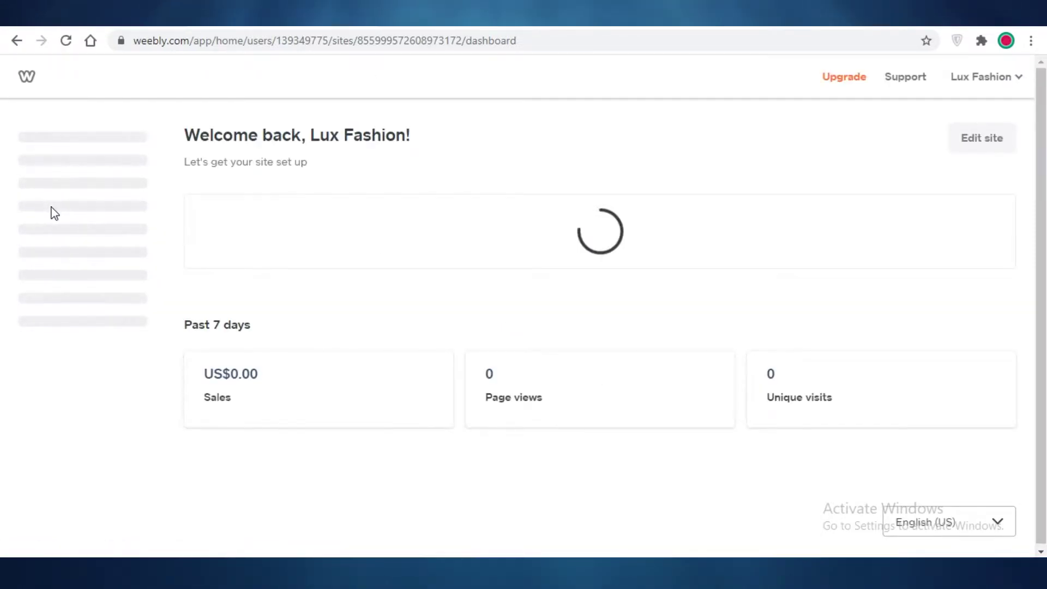
left_click(50, 232)
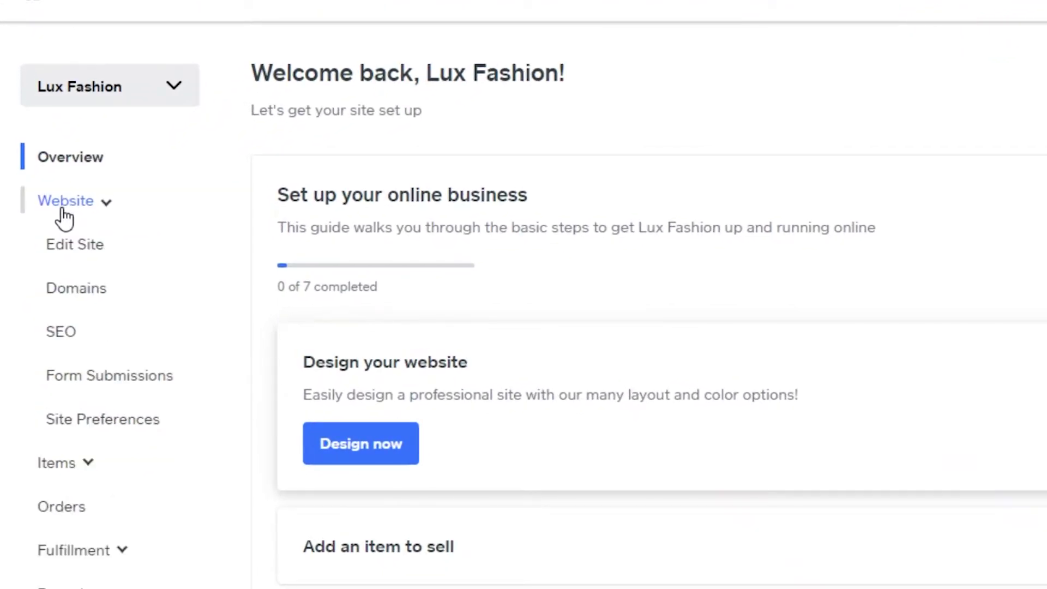
Step: Keep shipping sales, top retail items on Home and email collection as the site features
left_click(93, 254)
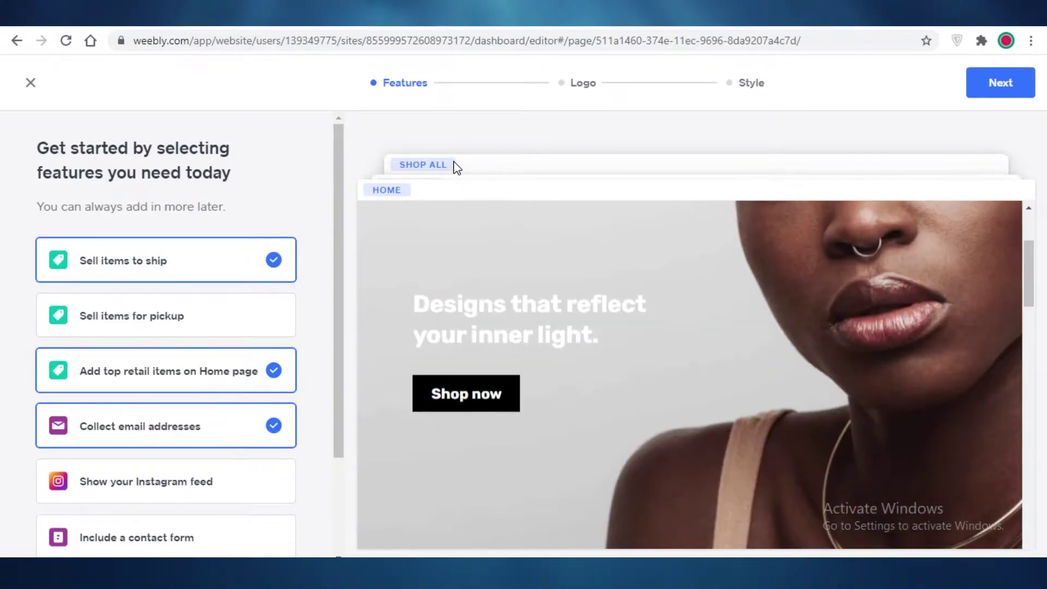
scroll(234, 325, "down", 3)
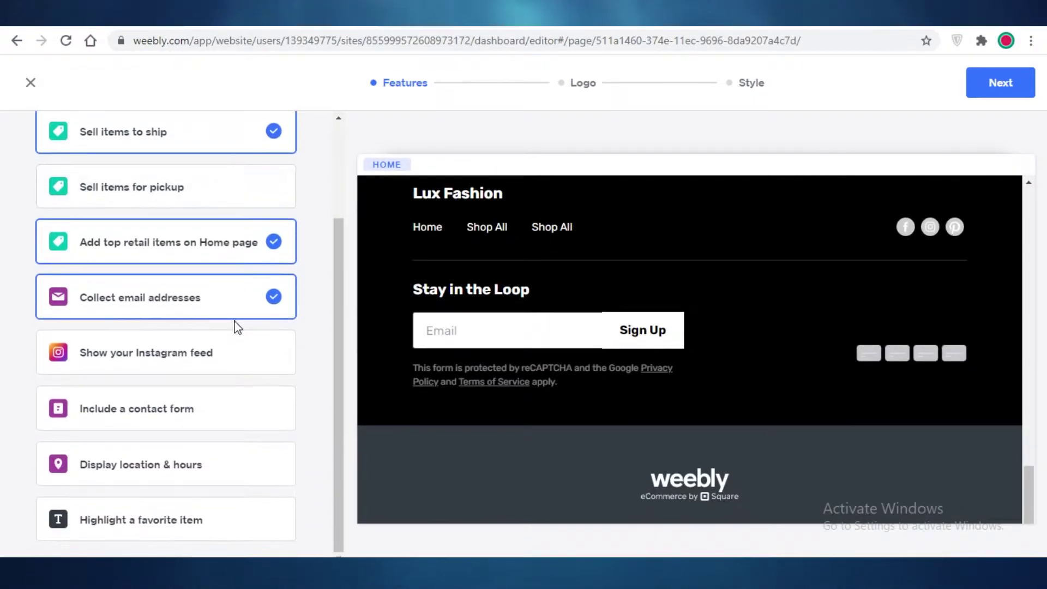
scroll(204, 328, "up", 3)
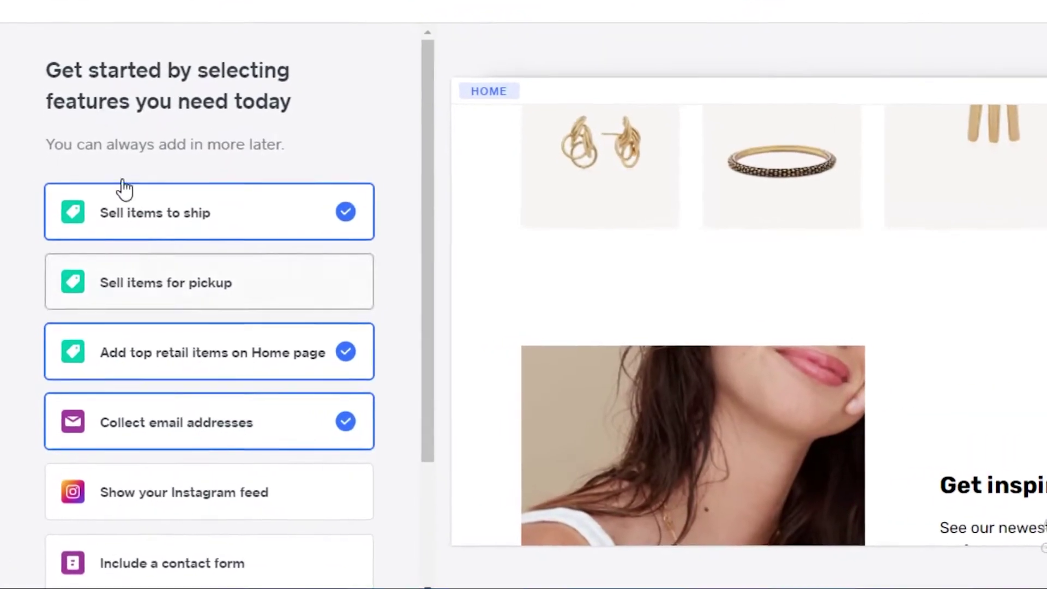
scroll(205, 254, "down", 3)
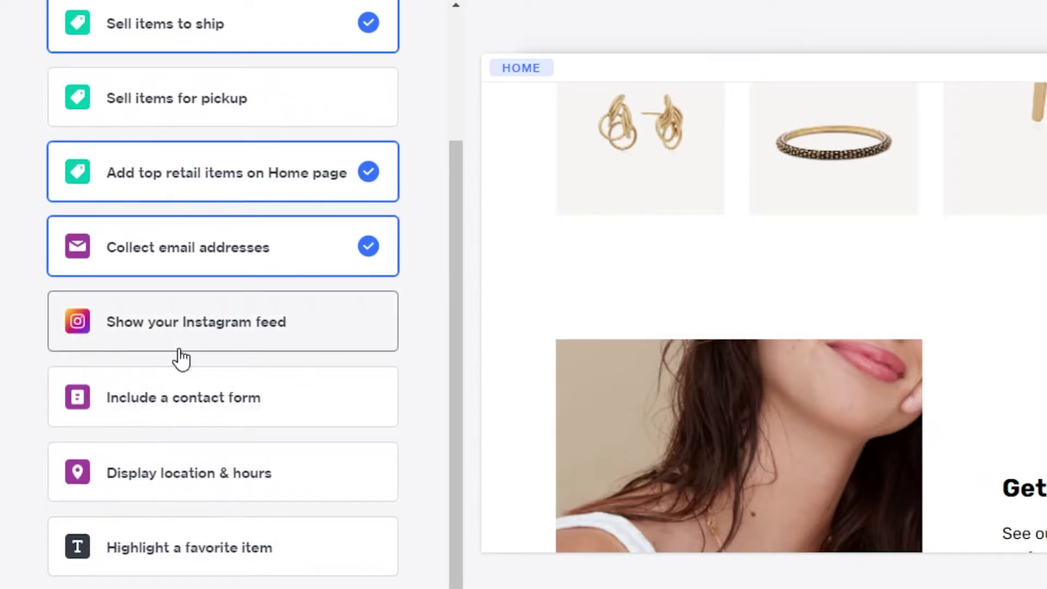
scroll(183, 385, "up", 3)
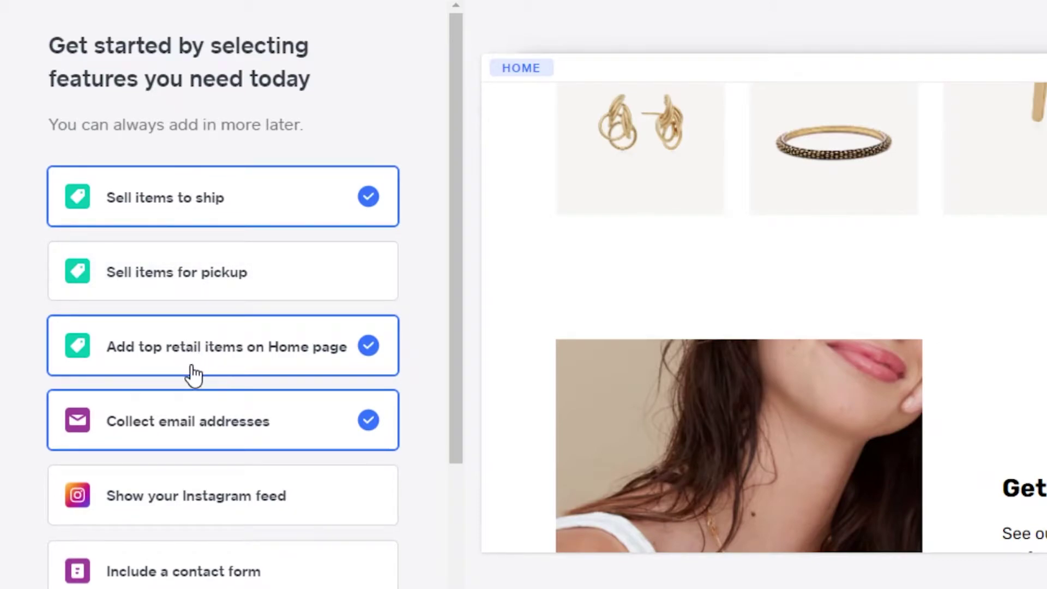
scroll(190, 435, "down", 3)
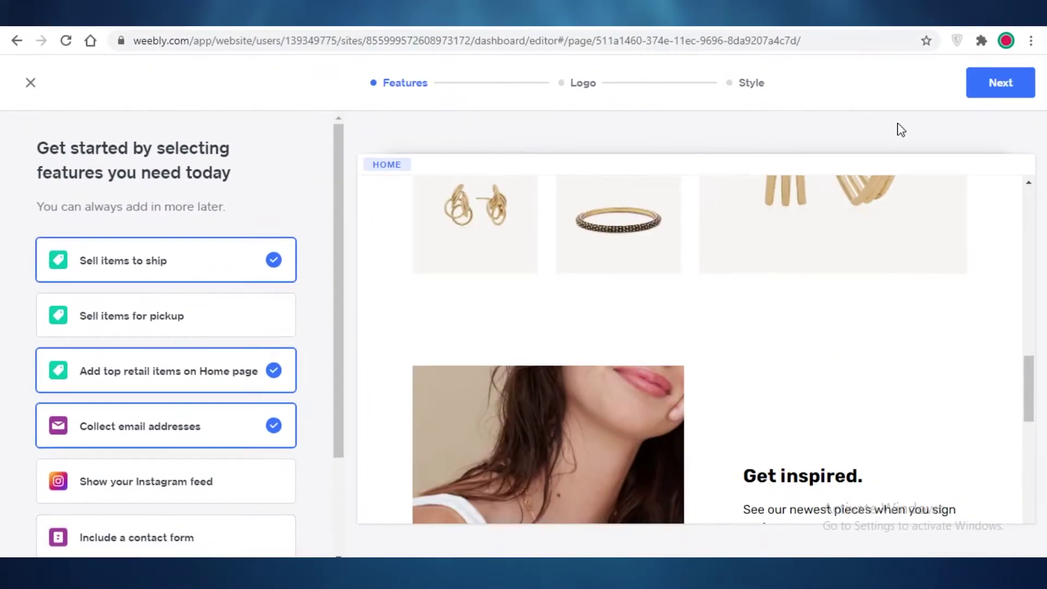
left_click(1002, 83)
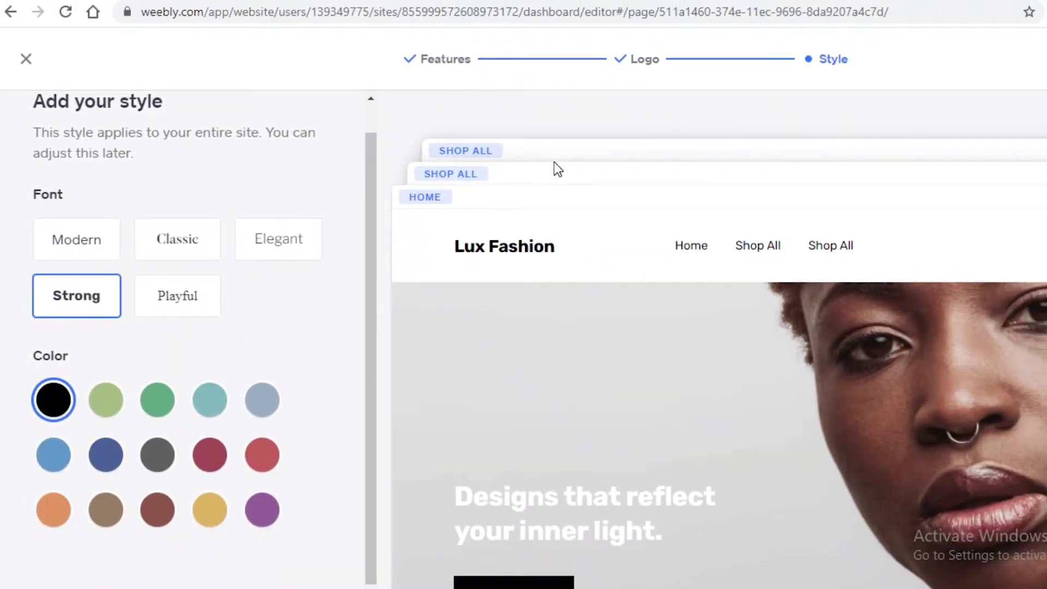
Step: Apply the Classic font and crimson colour, then finish the style setup
scroll(217, 269, "up", 1)
left_click(81, 286)
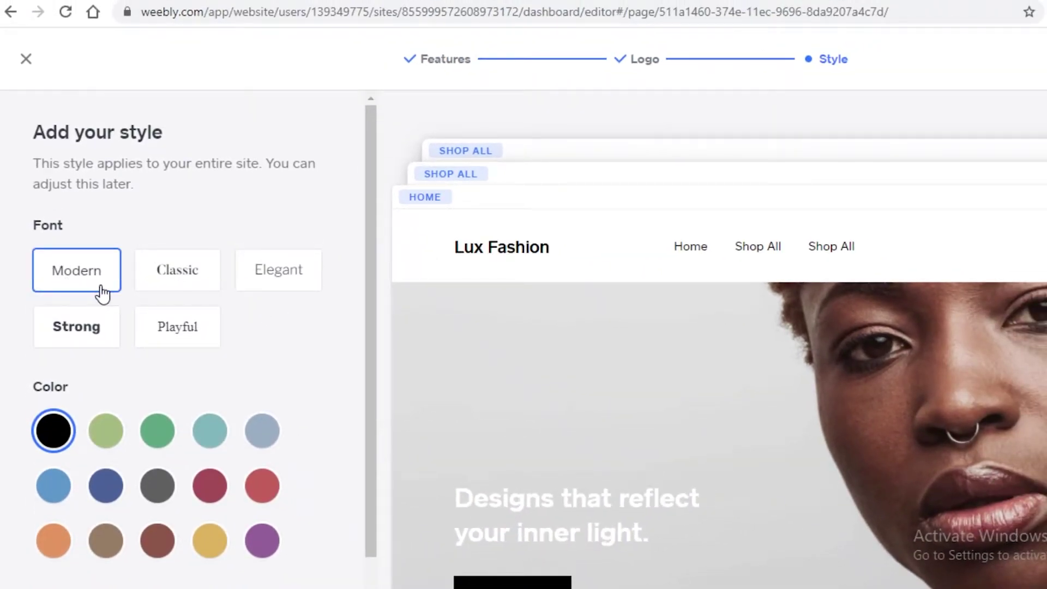
scroll(205, 281, "down", 1)
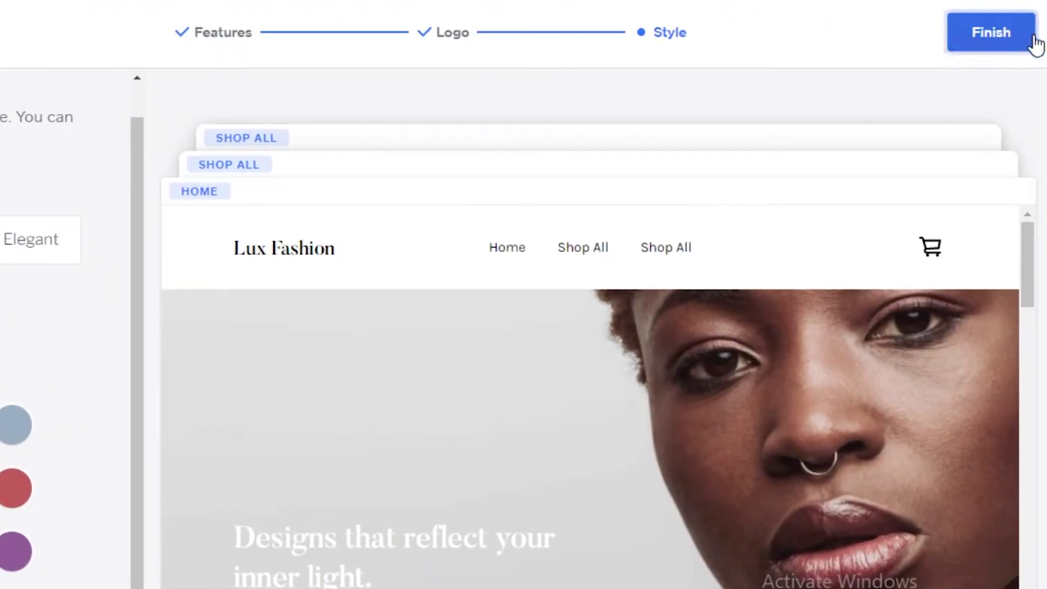
left_click(1034, 43)
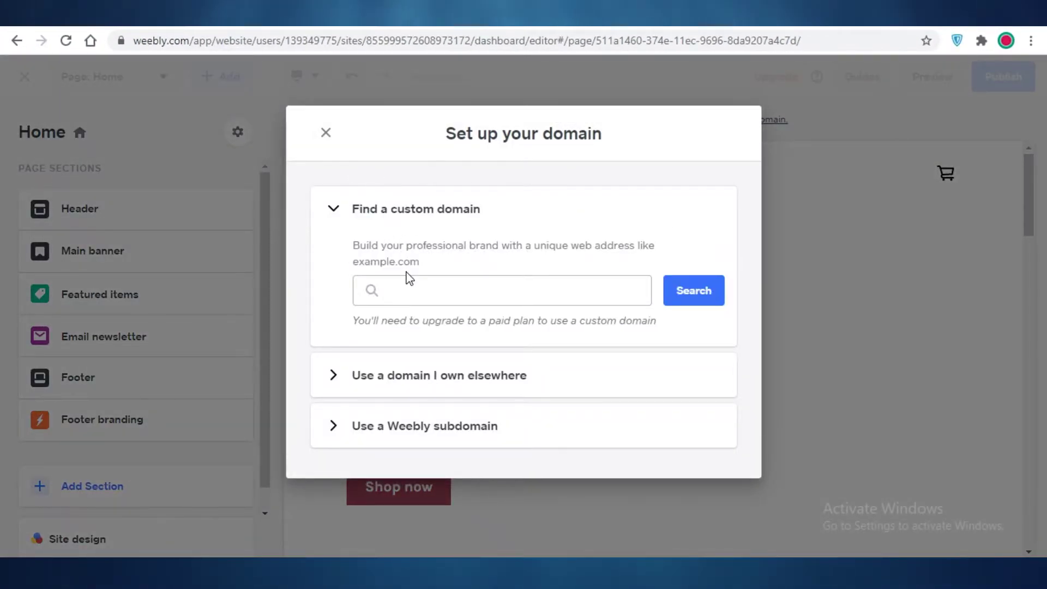
Step: Keep the free lux-fashion-100514 weeblysite.com subdomain and close the domain dialog
left_click(437, 290)
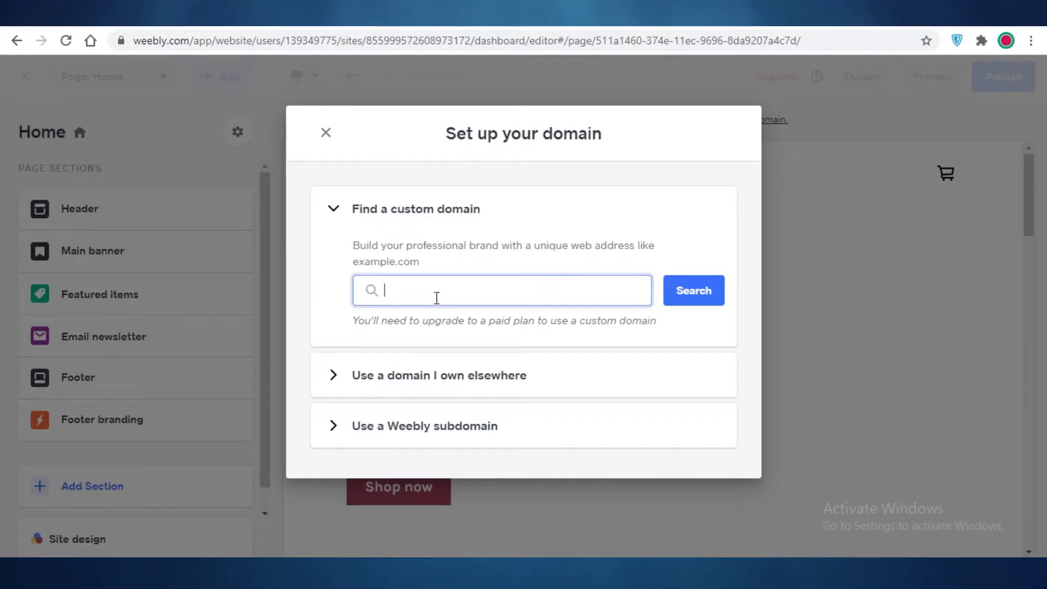
left_click(367, 436)
left_click(514, 368)
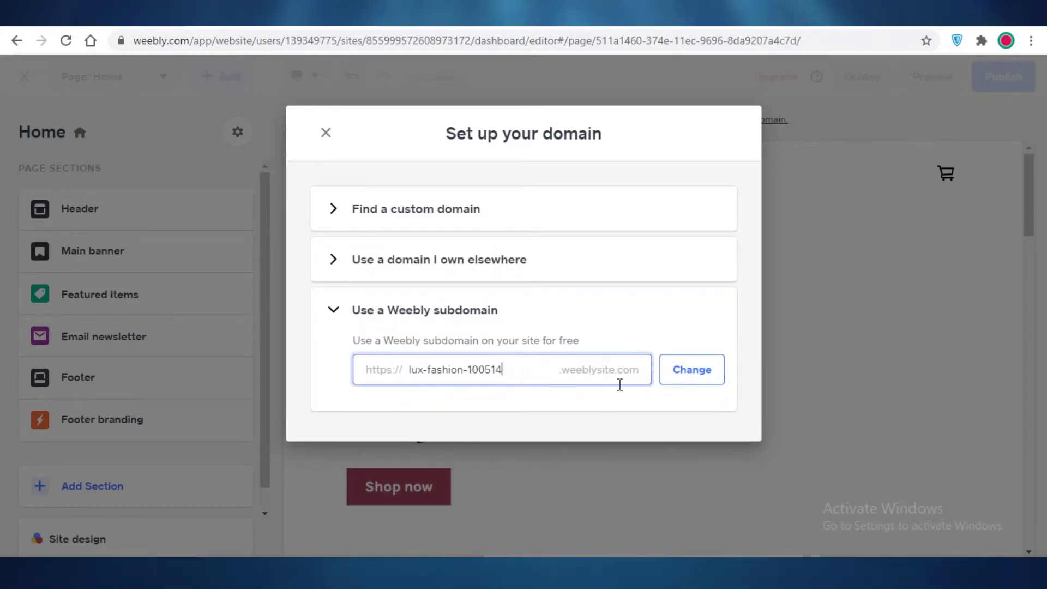
left_click(680, 376)
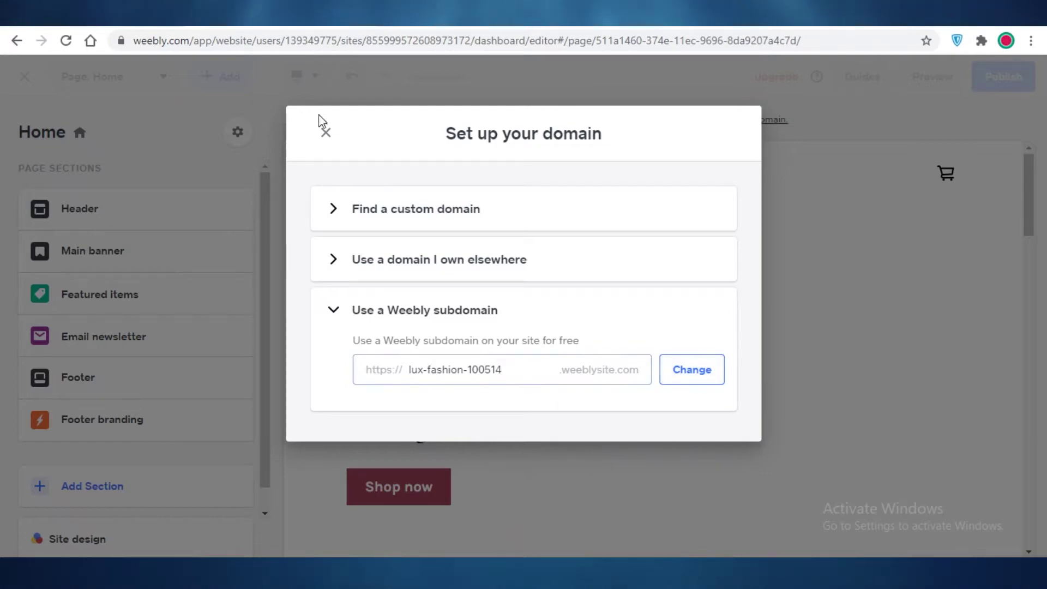
left_click(326, 133)
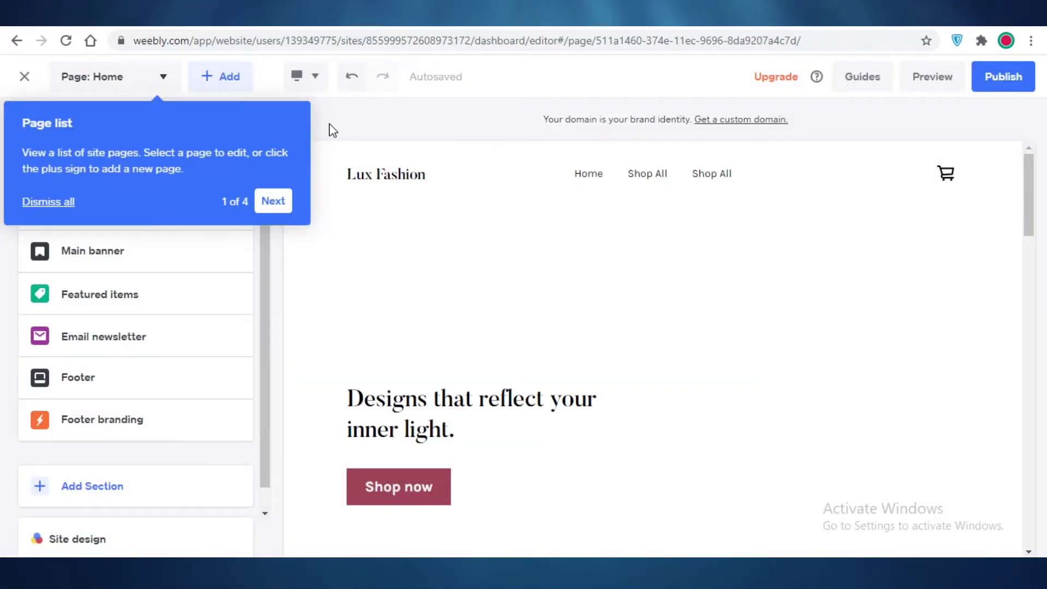
Step: Delete the Shop All category page from the page list, leaving only Home
left_click(271, 202)
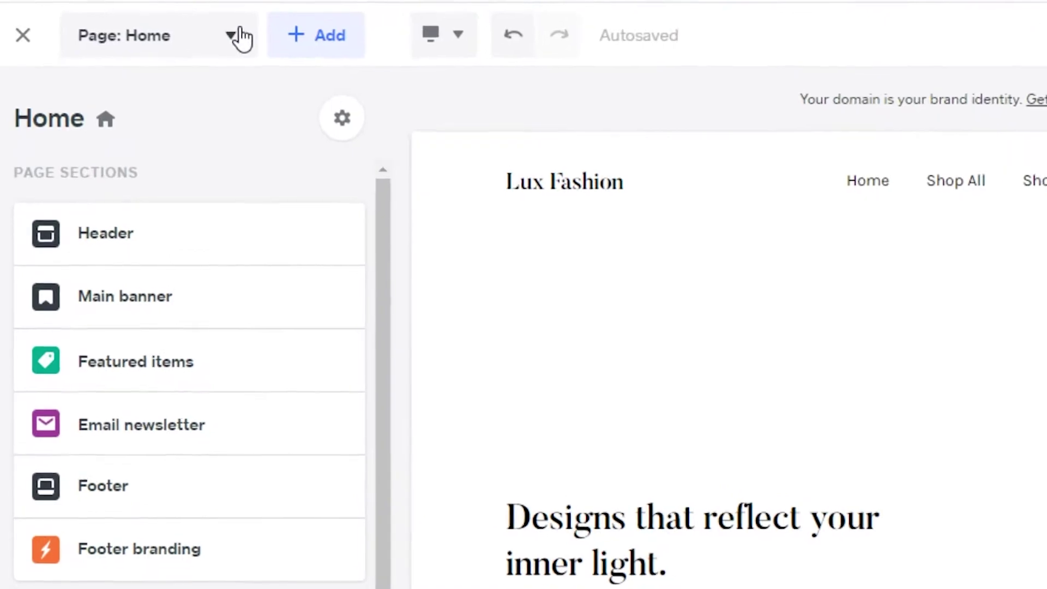
left_click(238, 34)
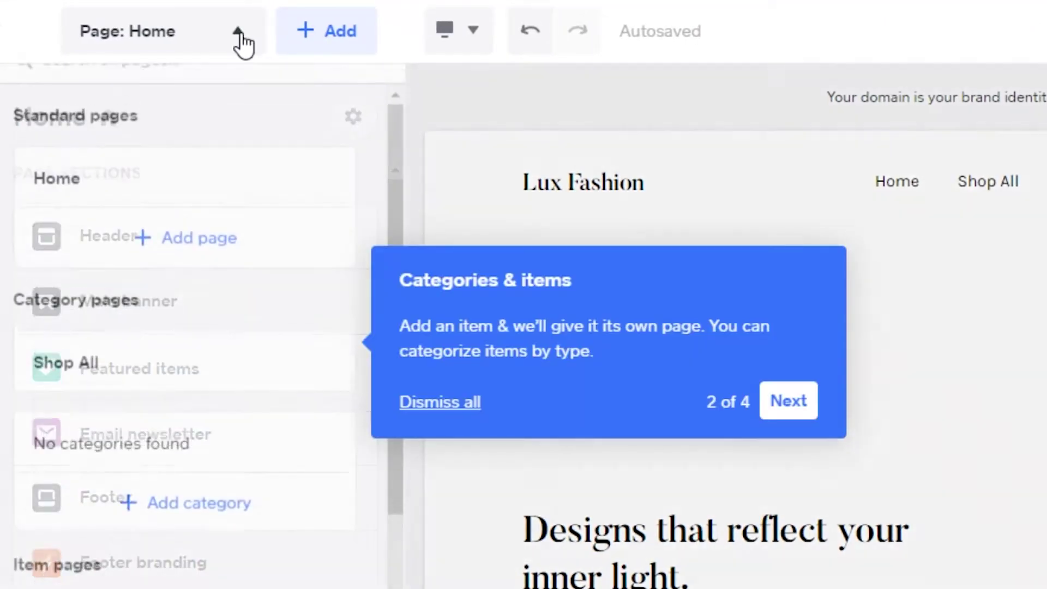
left_click(240, 38)
left_click(192, 48)
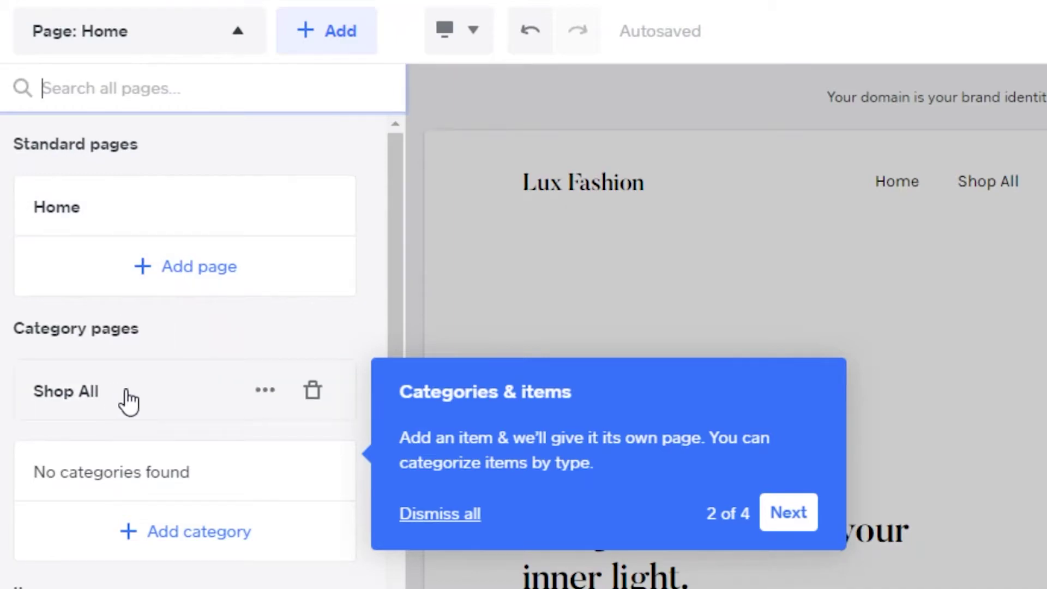
scroll(121, 366, "down", 4)
scroll(121, 367, "up", 4)
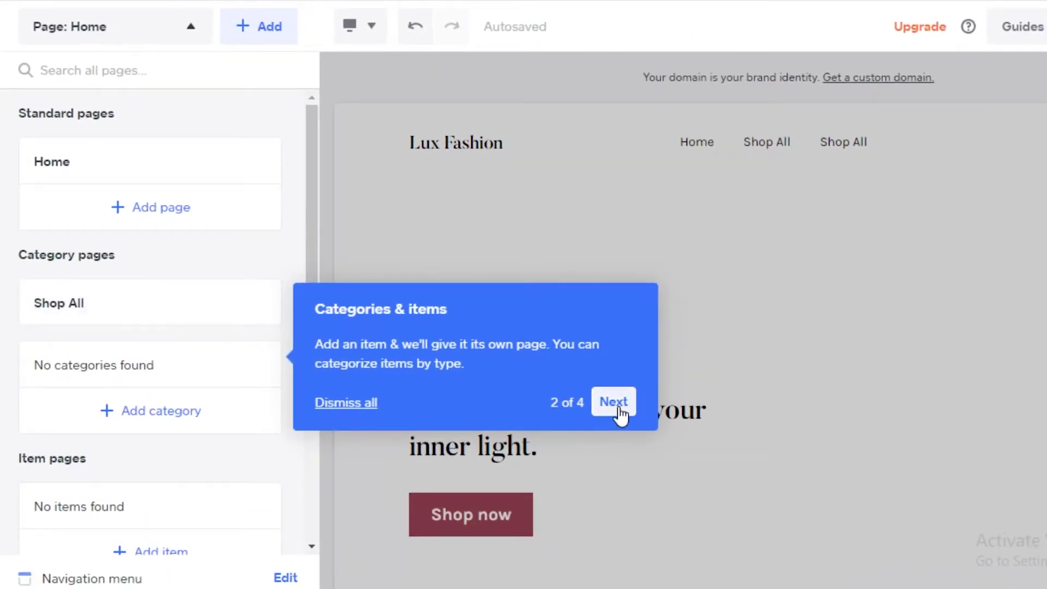
left_click(192, 26)
left_click(191, 28)
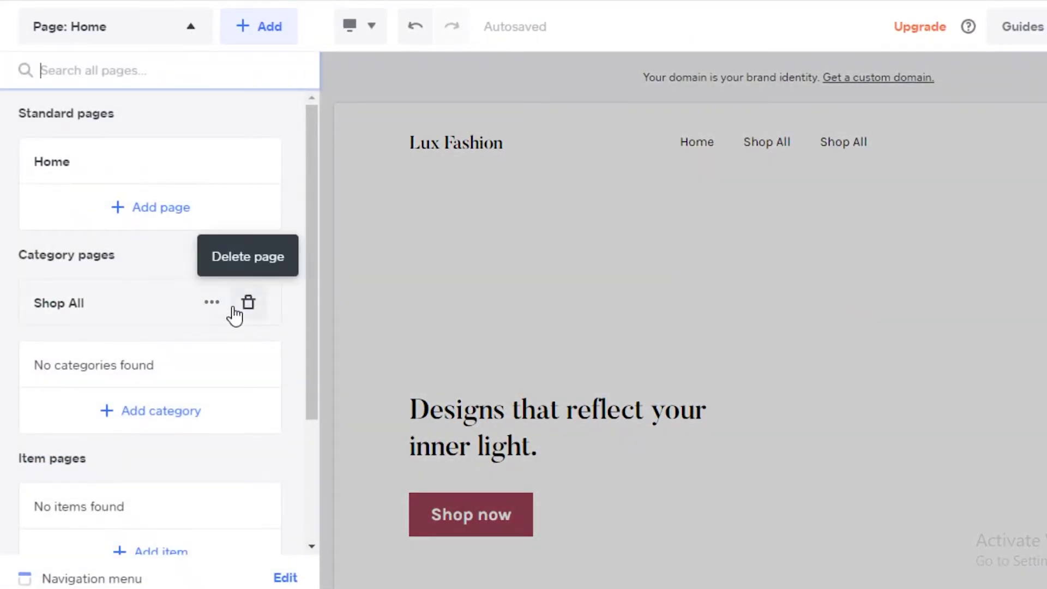
left_click(248, 305)
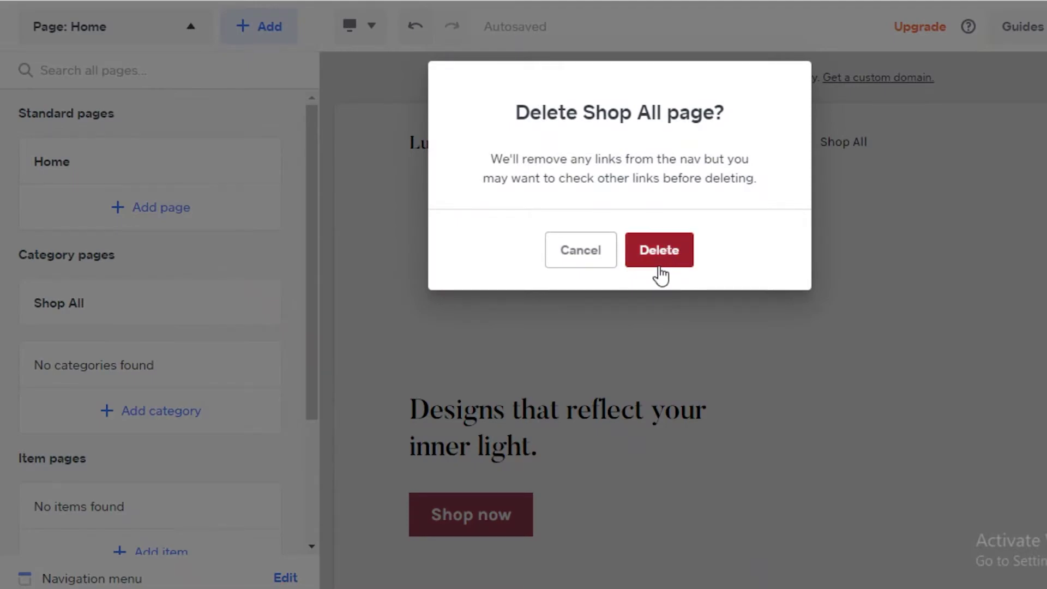
left_click(660, 270)
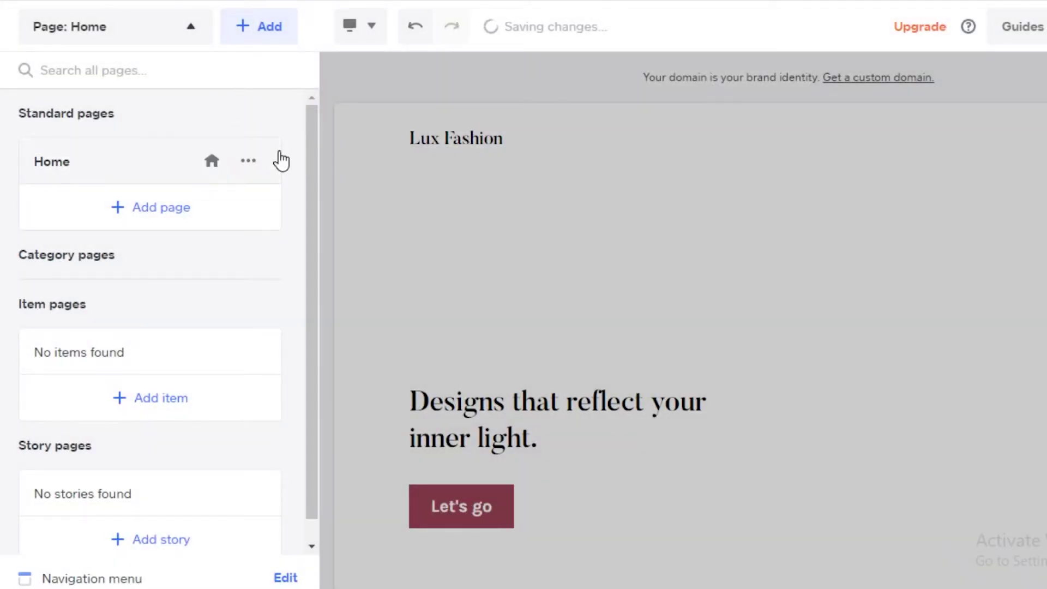
left_click(498, 98)
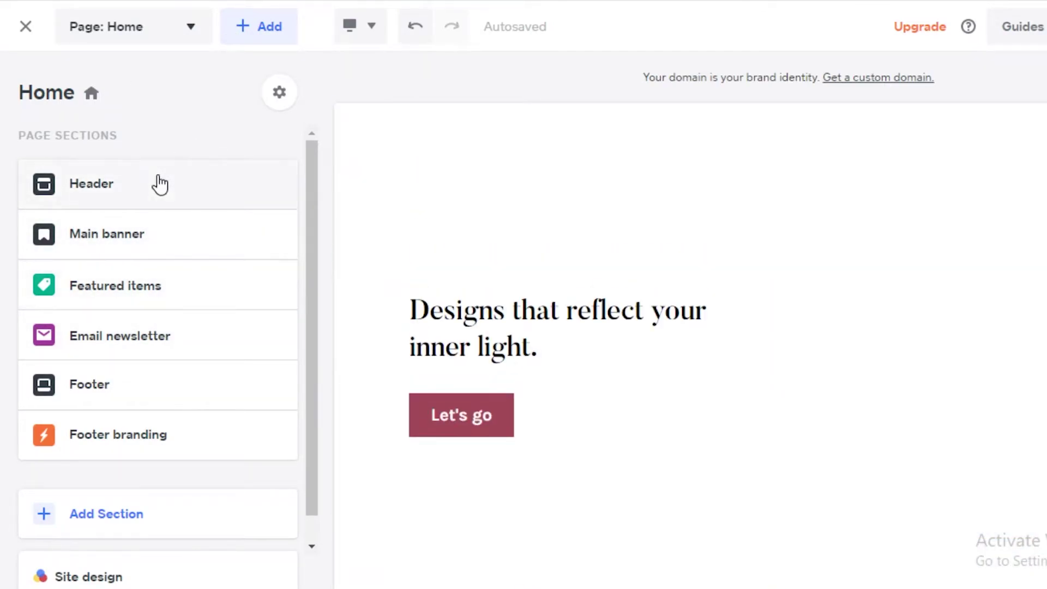
Step: Check the Header section, then open the Main banner settings with its Image content
left_click(160, 185)
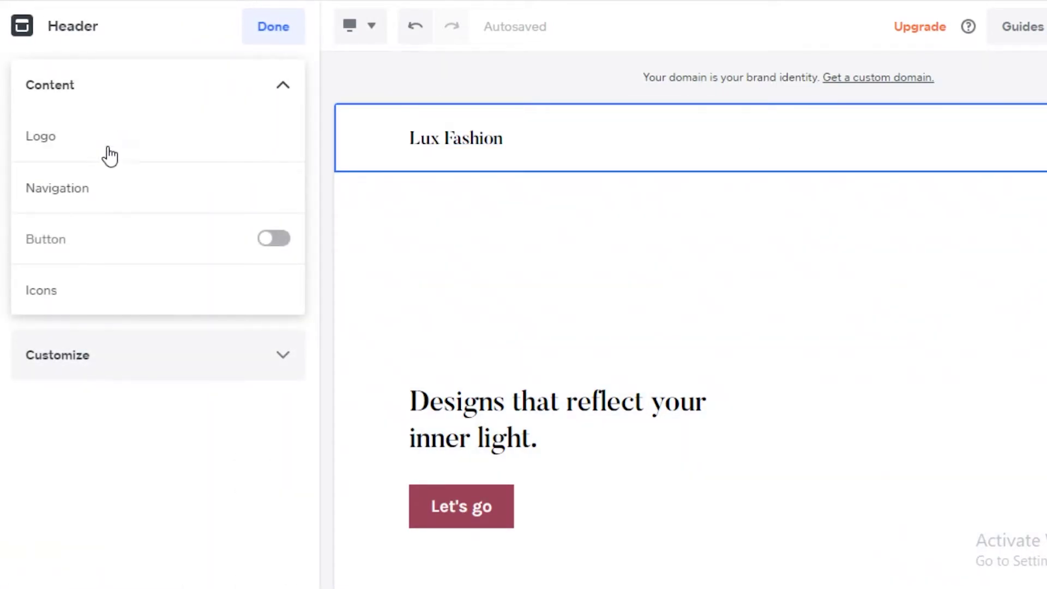
left_click(273, 28)
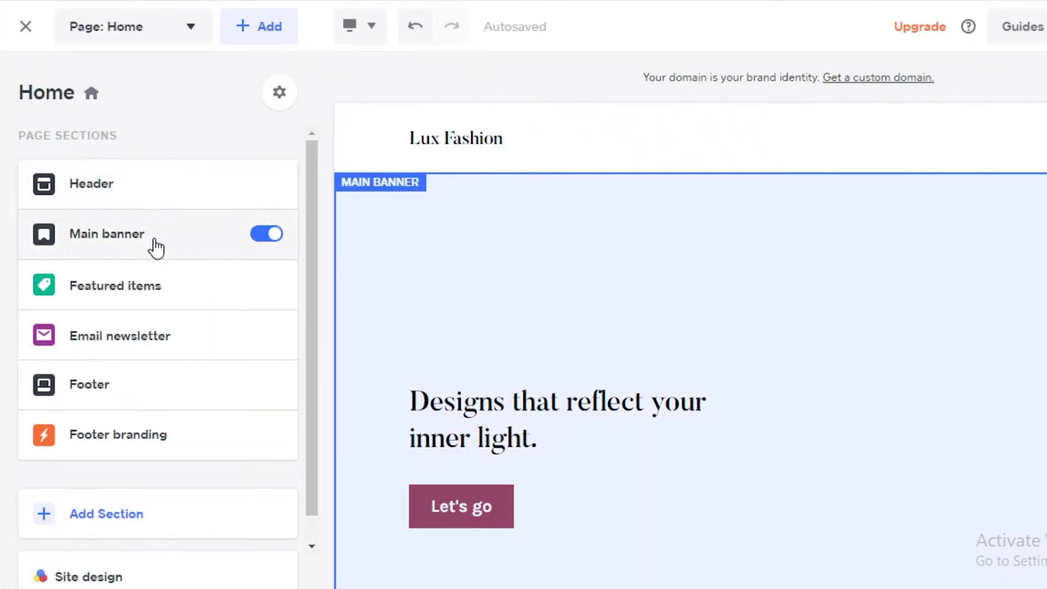
left_click(90, 244)
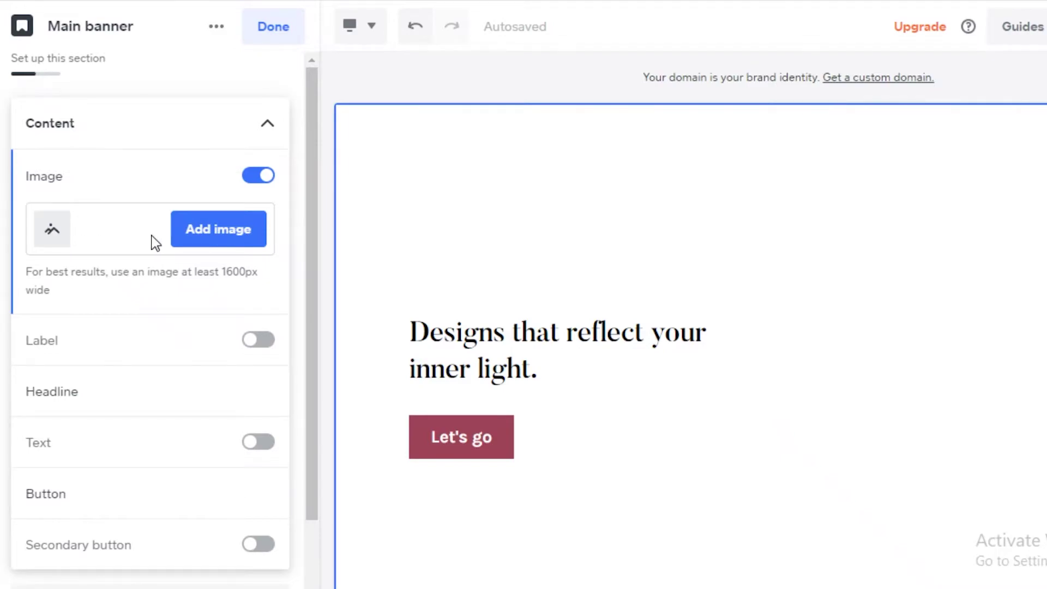
Step: Set a free stock photo of a woman in beige trousers as the Main banner image
left_click(218, 229)
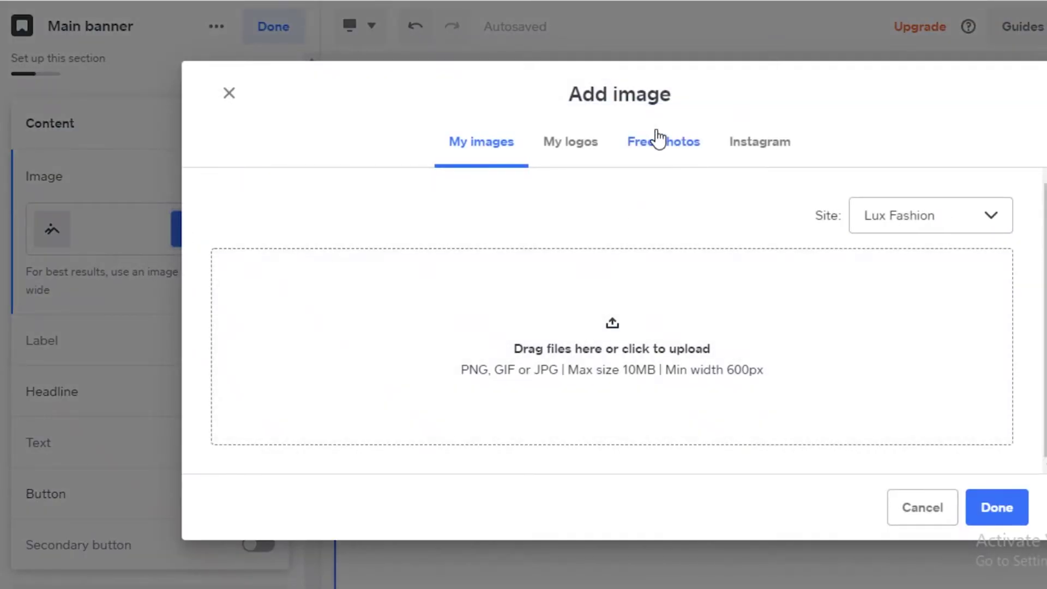
left_click(657, 137)
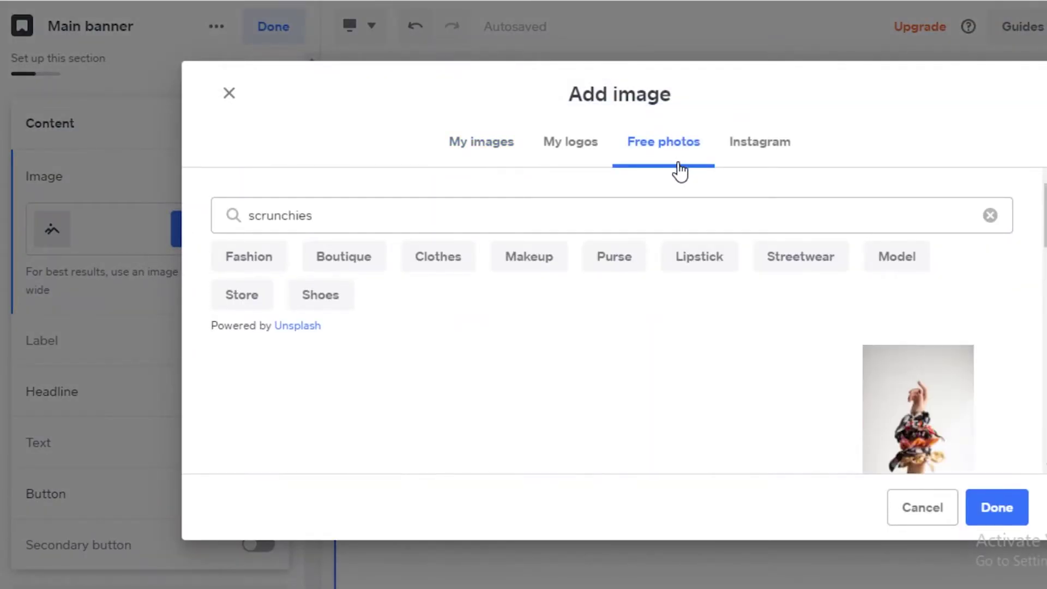
scroll(655, 255, "down", 3)
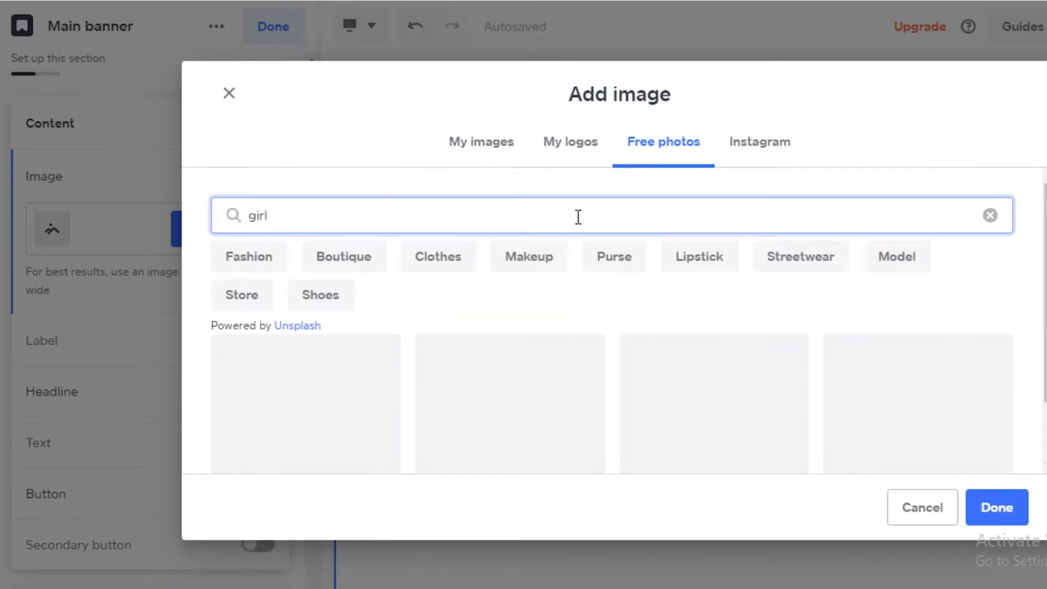
scroll(556, 261, "down", 3)
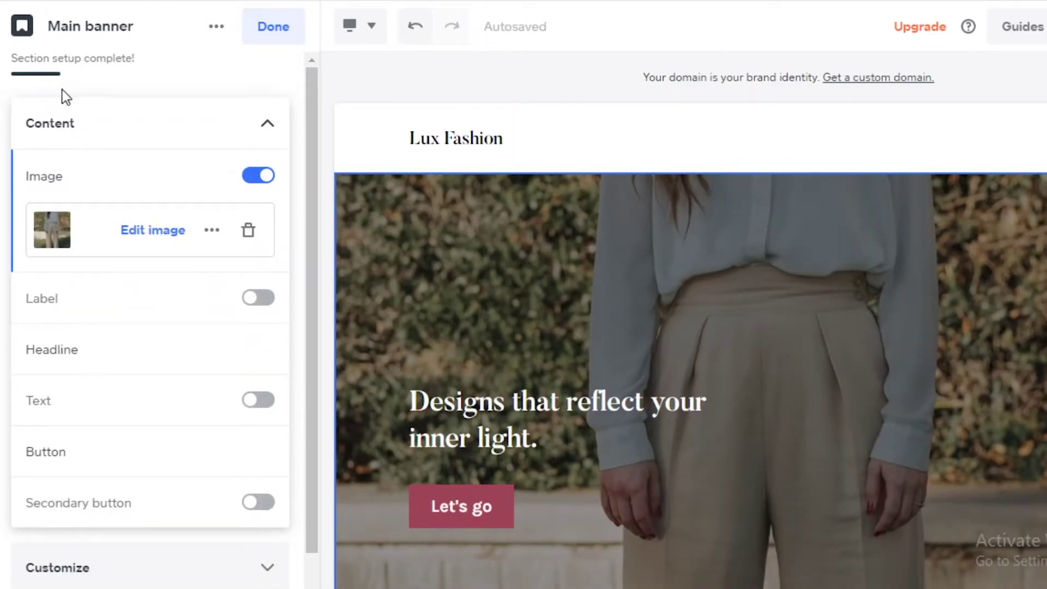
left_click(178, 129)
left_click(262, 34)
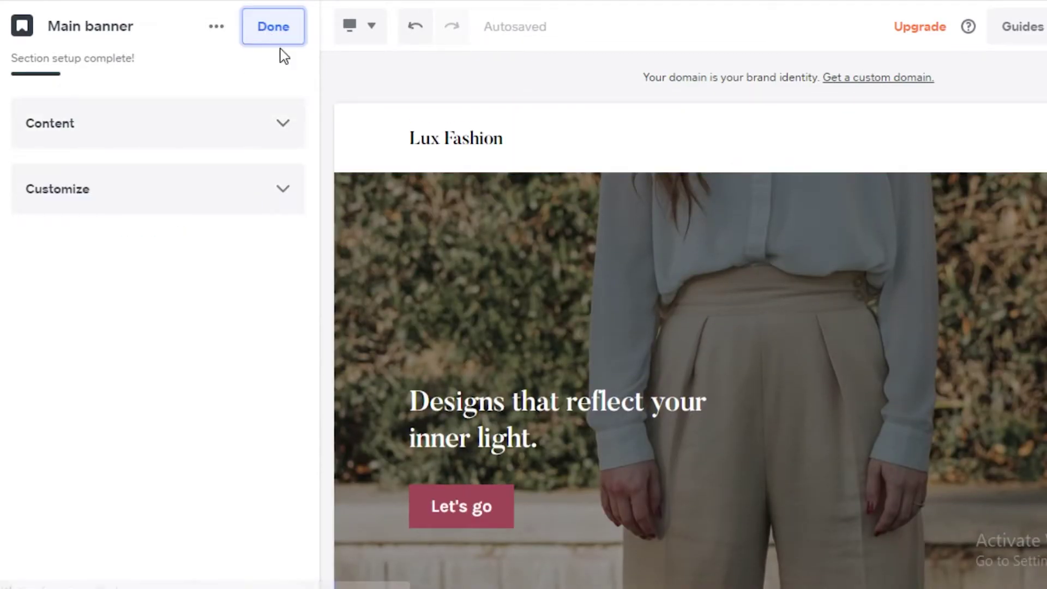
scroll(509, 249, "down", 5)
Step: Delete the Featured items section from Home and scroll the page to confirm it's gone
scroll(471, 206, "up", 5)
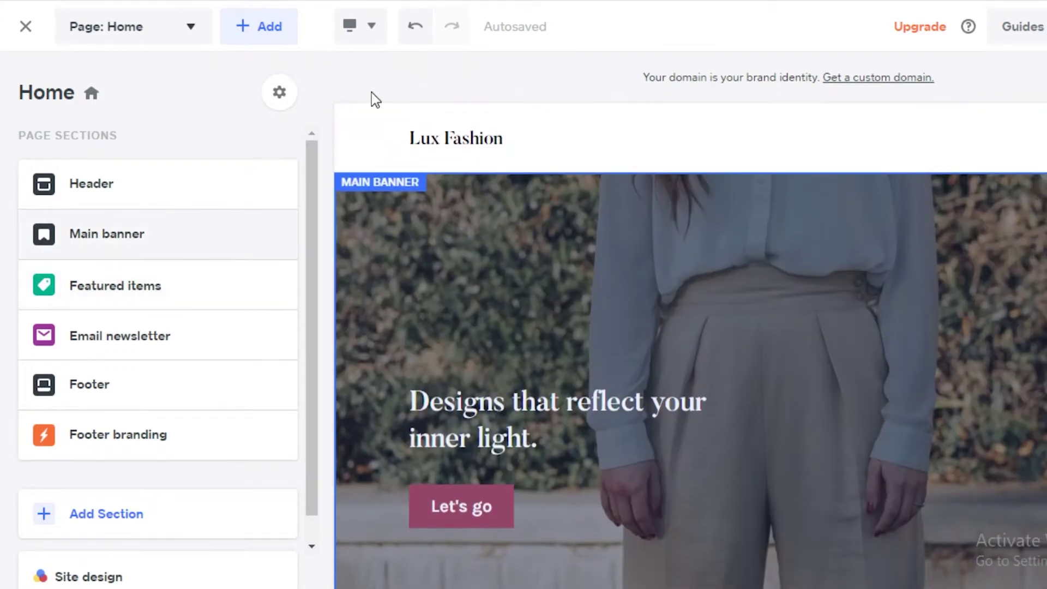
scroll(698, 224, "down", 8)
scroll(391, 203, "down", 3)
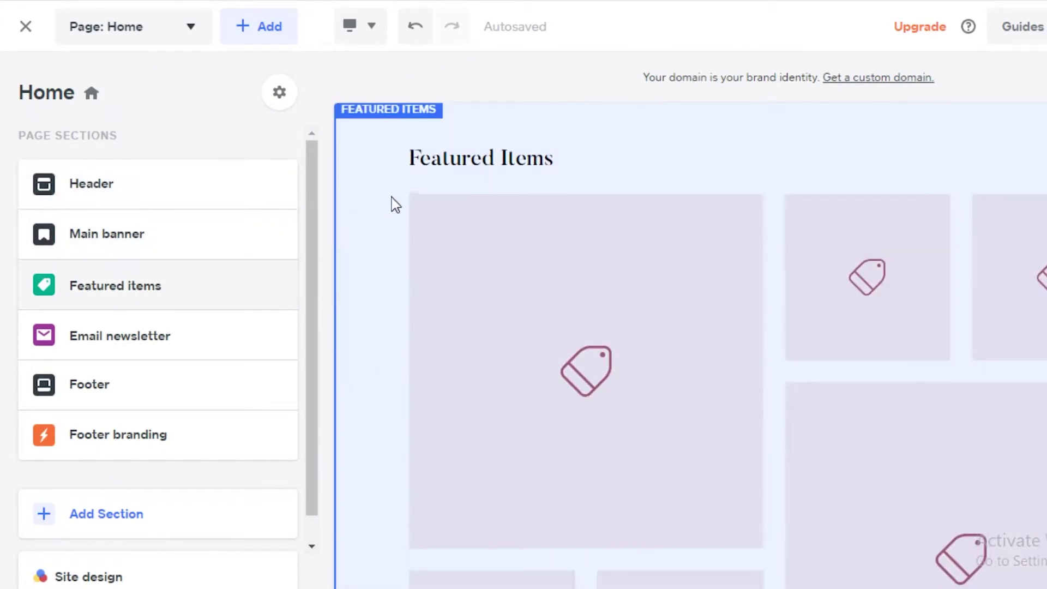
scroll(411, 145, "up", 3)
left_click(843, 243)
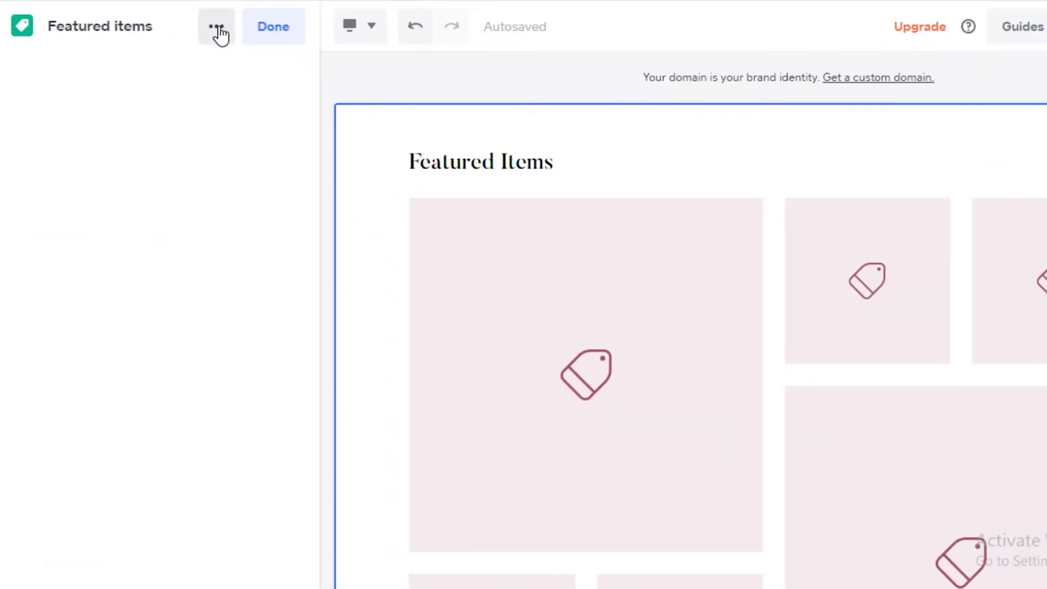
left_click(218, 30)
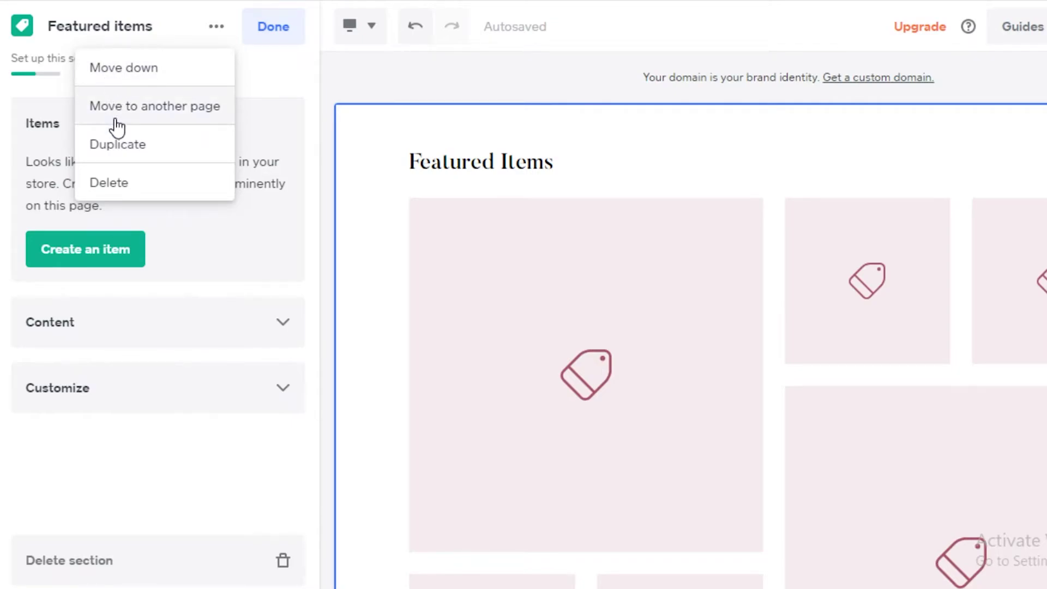
left_click(102, 82)
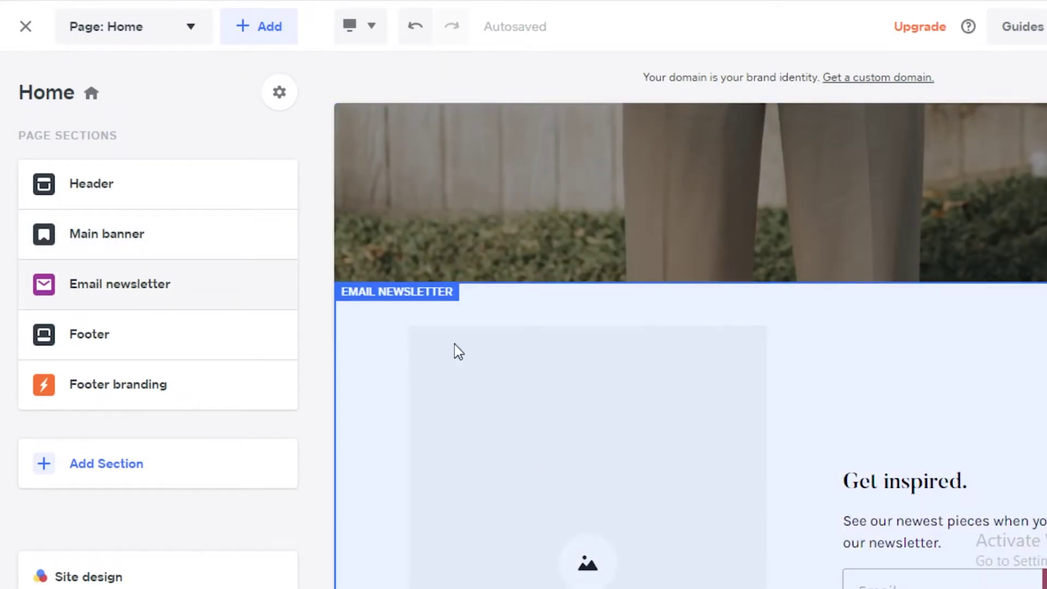
scroll(490, 273, "down", 2)
scroll(886, 300, "down", 5)
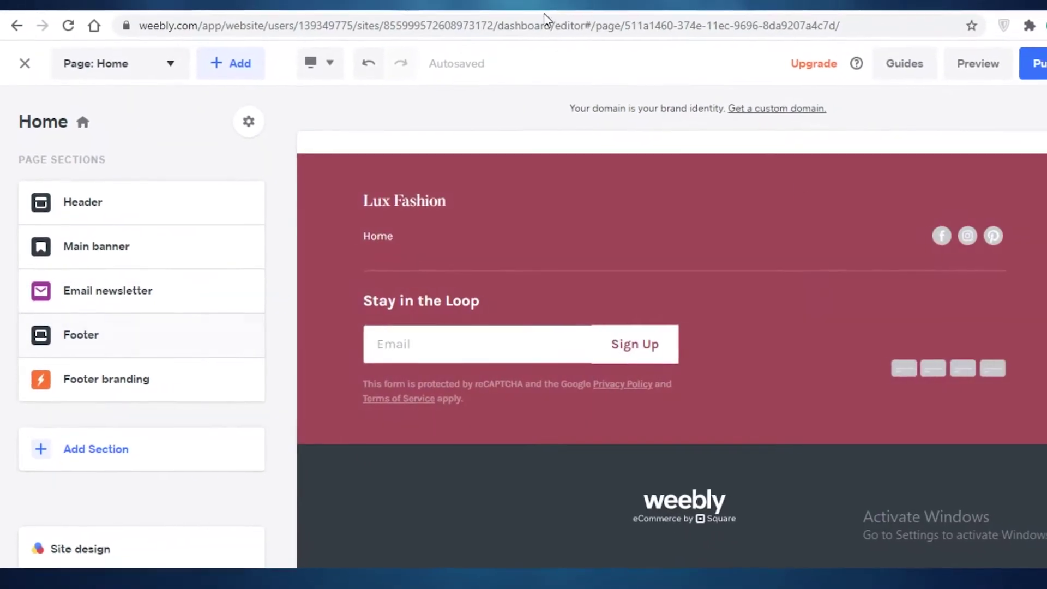
scroll(583, 449, "up", 10)
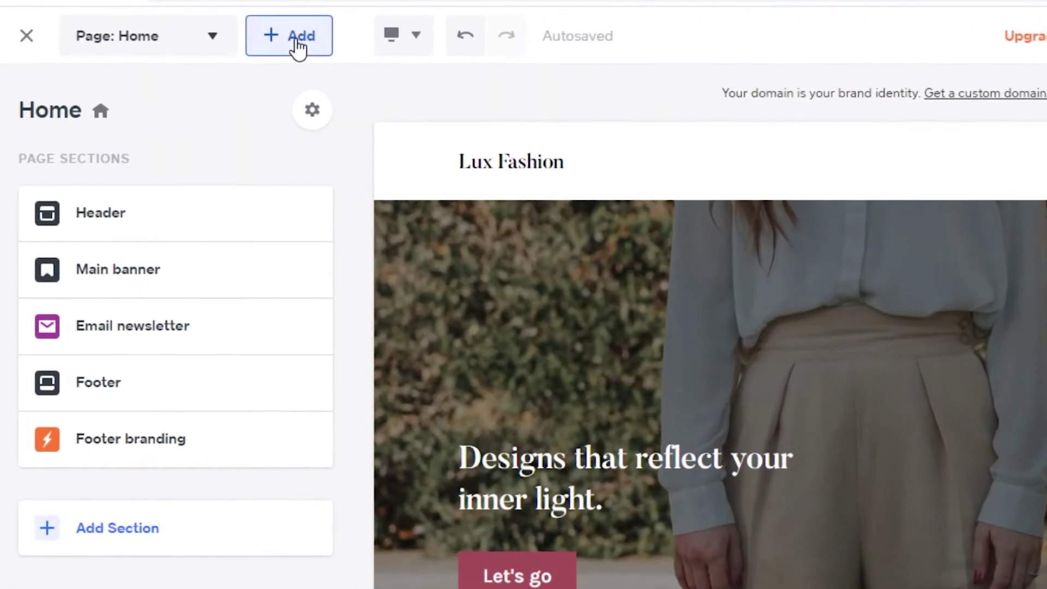
Step: Add a new page to the Lux Fashion site from the Shop template
left_click(224, 80)
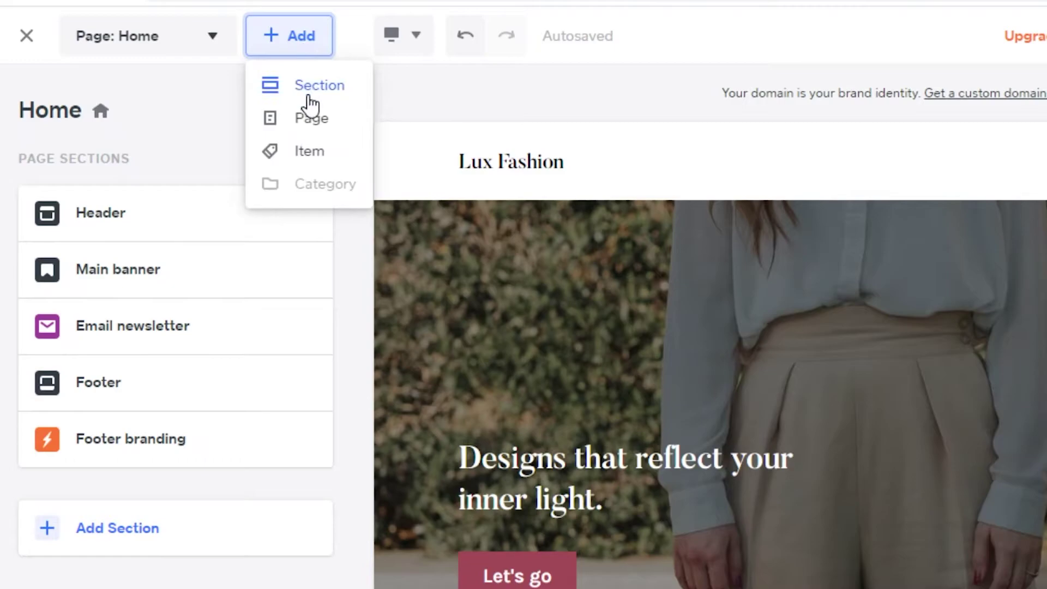
left_click(317, 125)
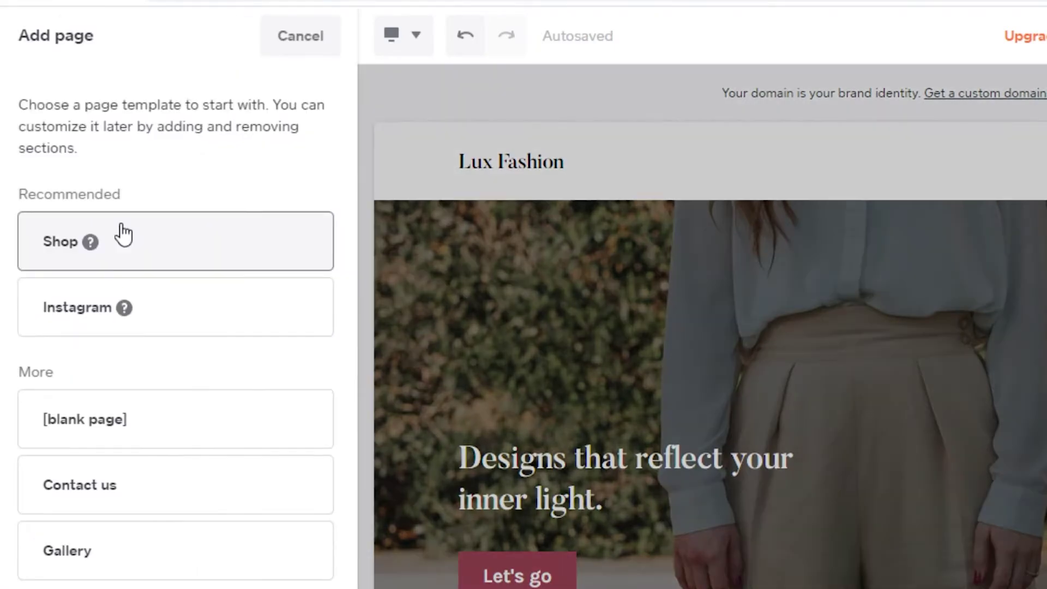
left_click(123, 237)
left_click(260, 247)
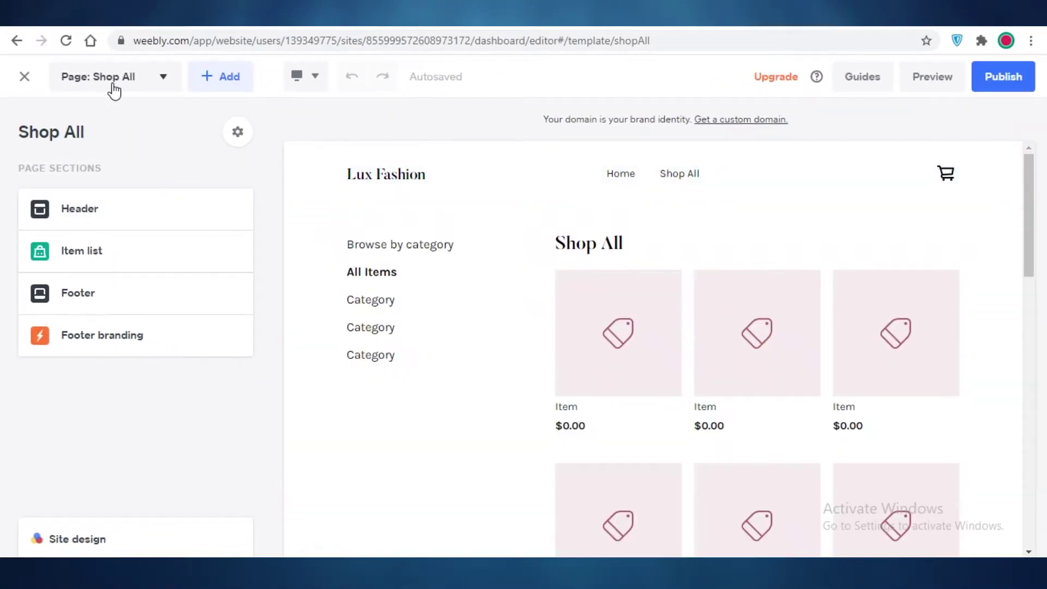
Step: Check the Page dropdown list and look over the new Shop All page
left_click(115, 89)
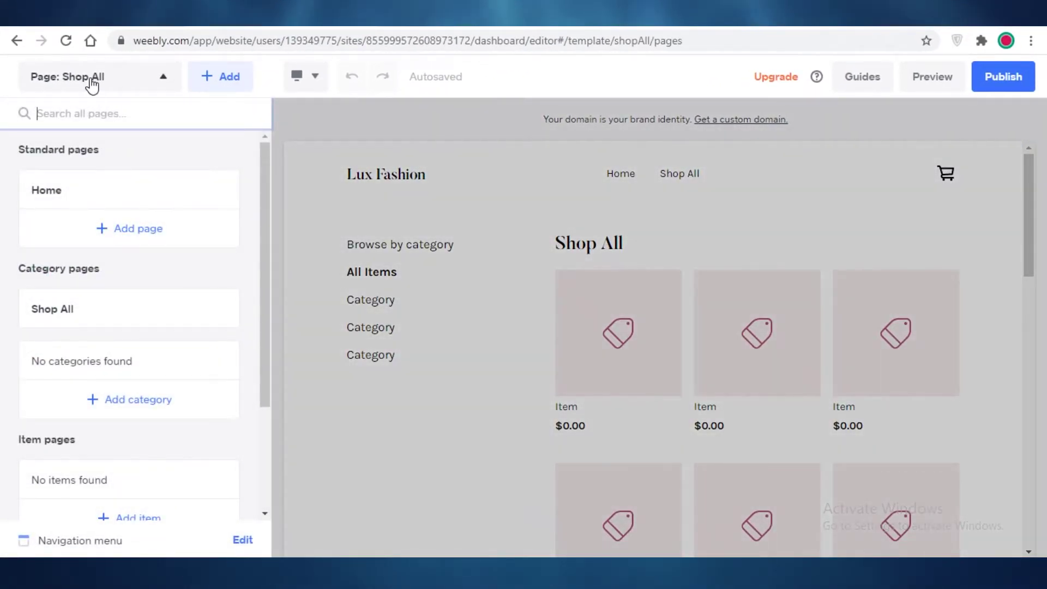
left_click(92, 82)
scroll(706, 155, "down", 2)
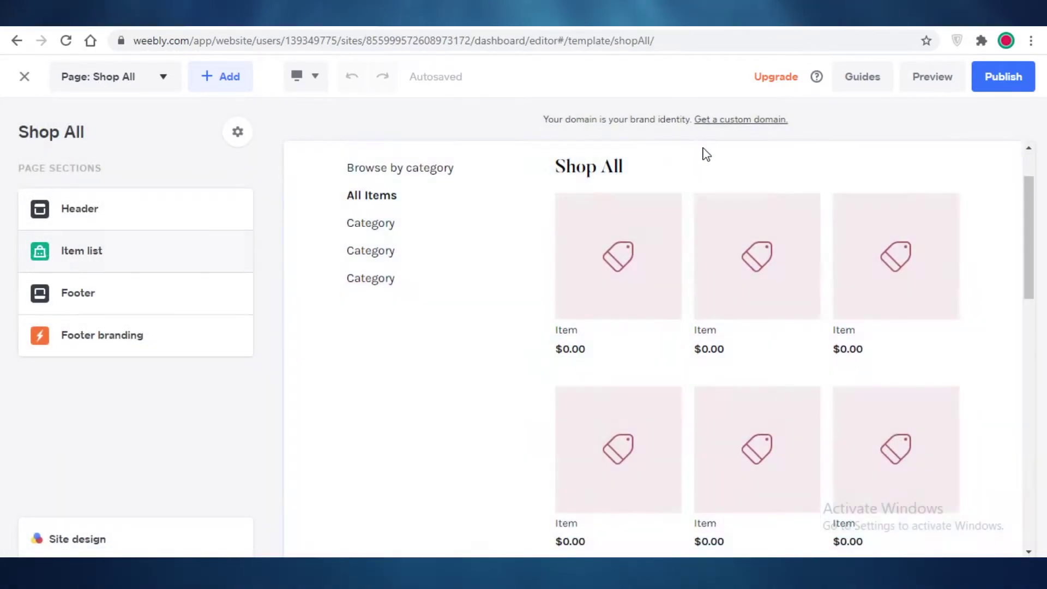
scroll(706, 154, "up", 2)
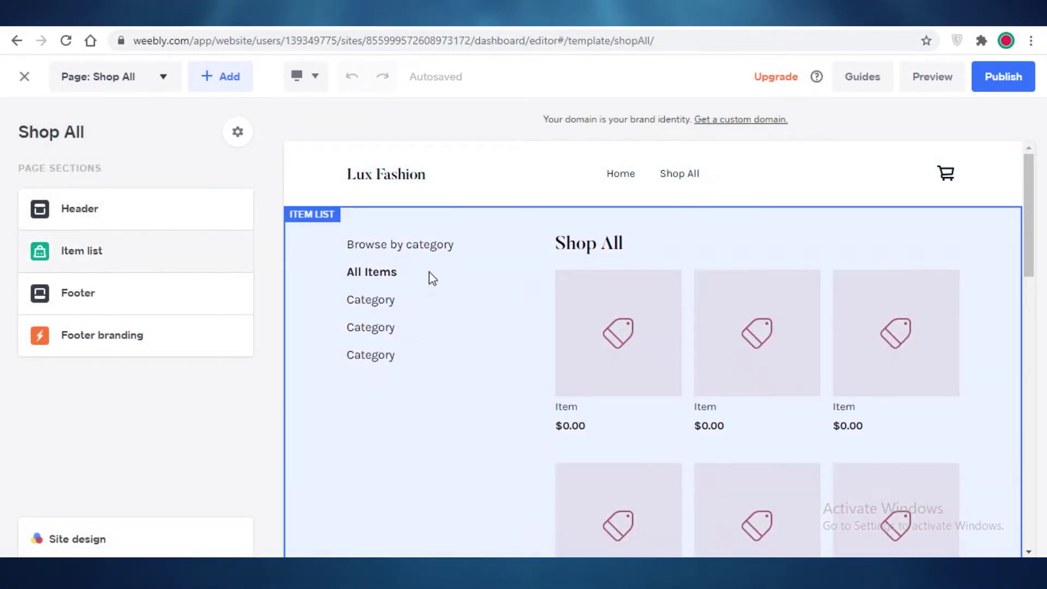
scroll(362, 218, "down", 4)
scroll(362, 203, "up", 4)
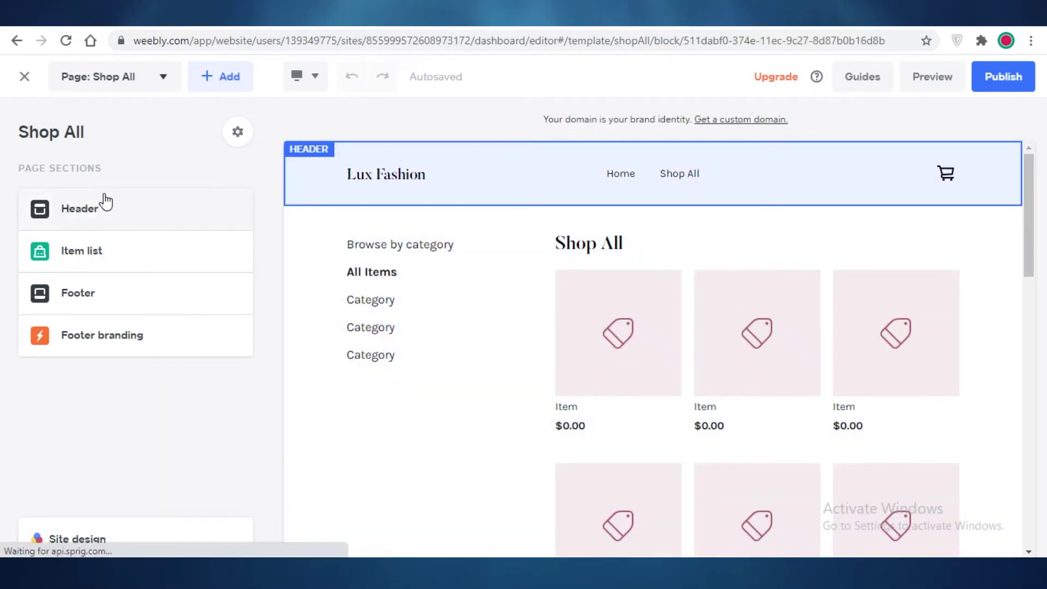
Step: Open the Shop All Item list section and start creating the store's first item
left_click(104, 204)
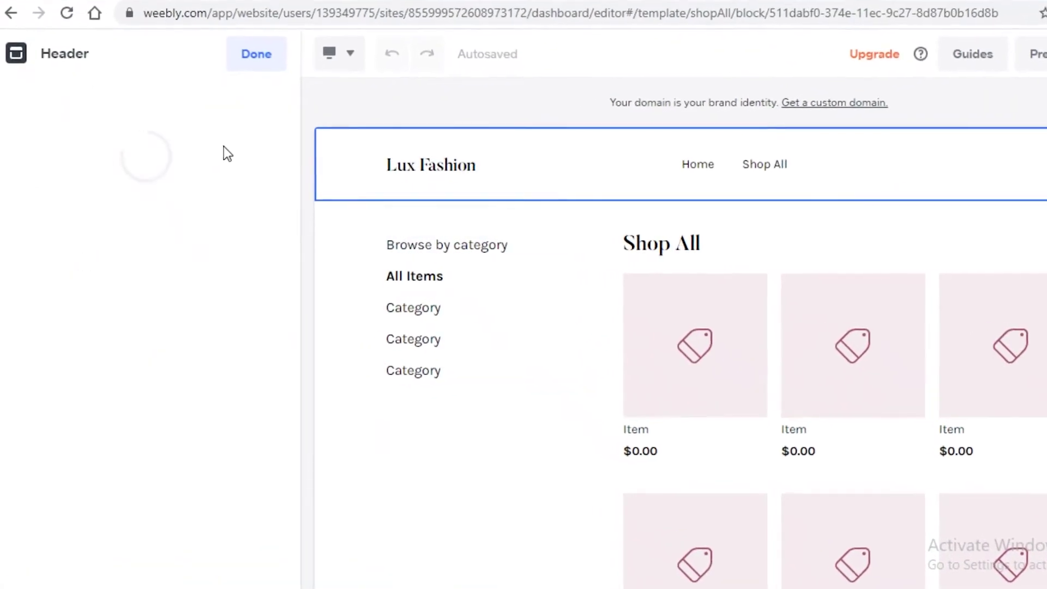
left_click(256, 53)
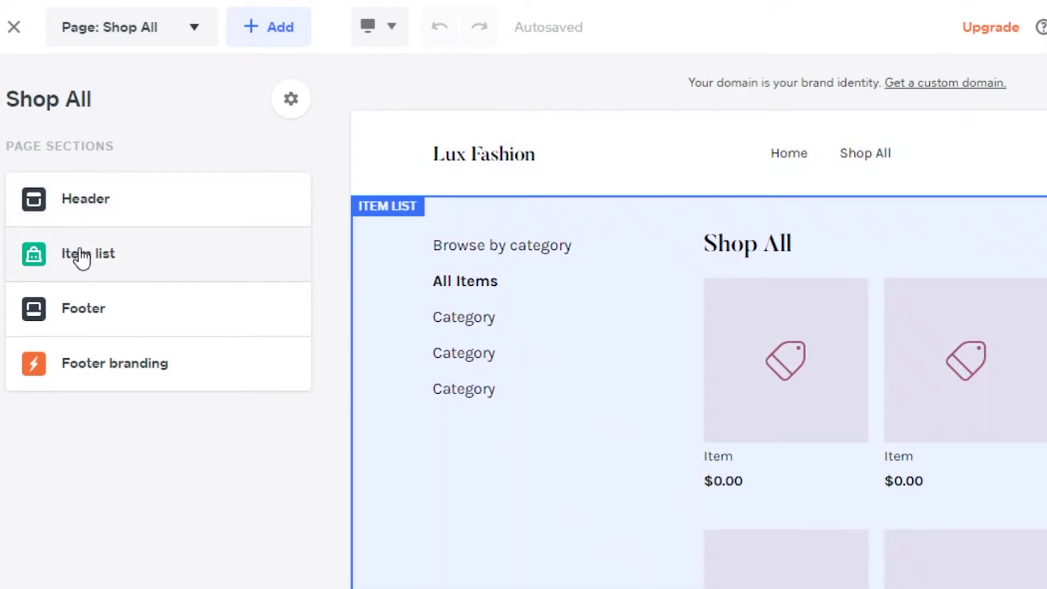
left_click(82, 255)
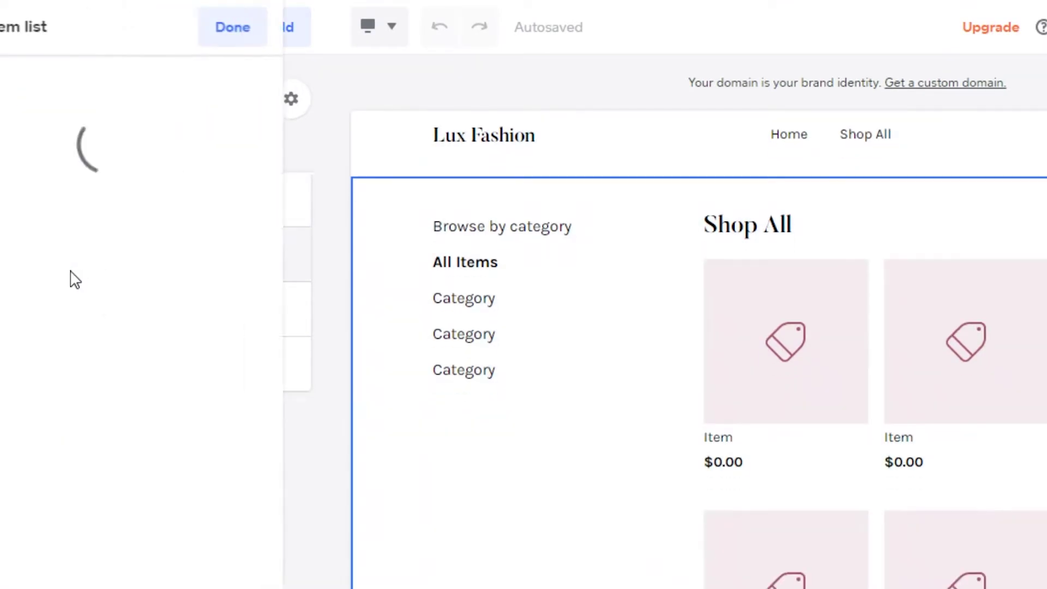
left_click(102, 275)
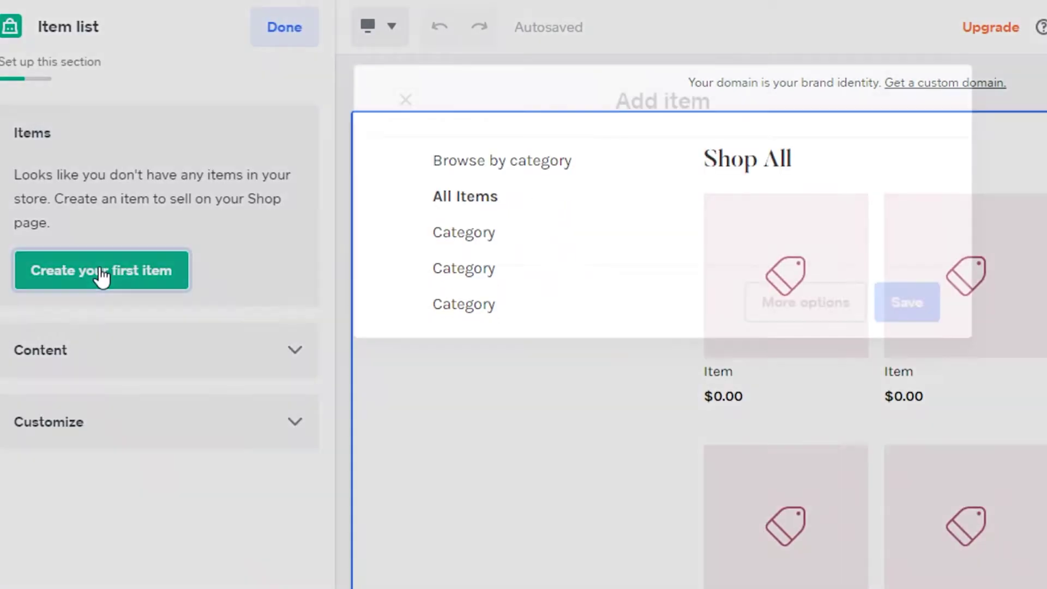
Step: Keep item type Physical, title the item 123456 and enter its price
left_click(292, 185)
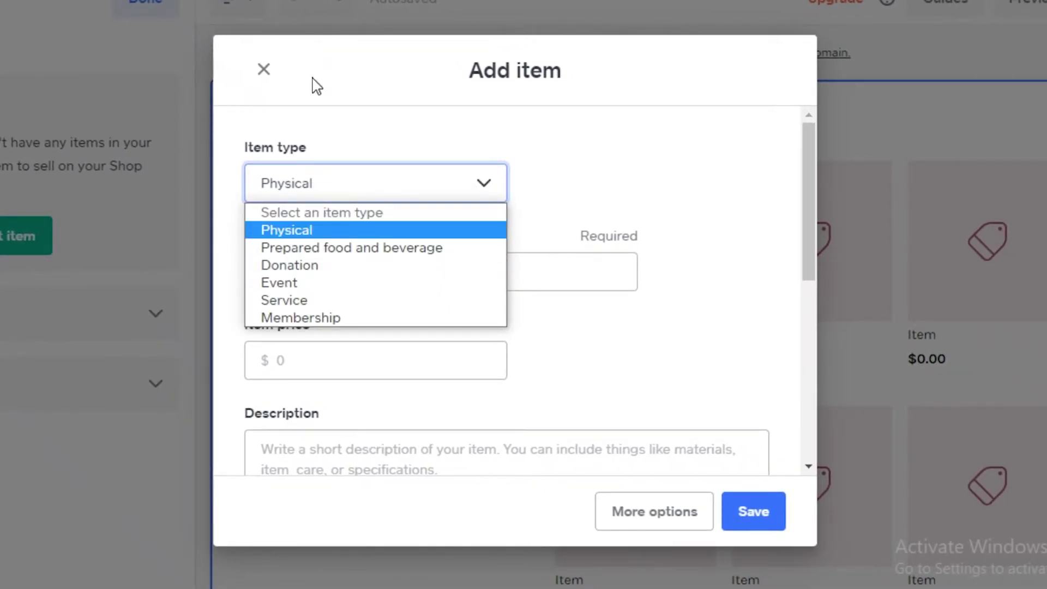
left_click(322, 184)
left_click(284, 280)
type("12")
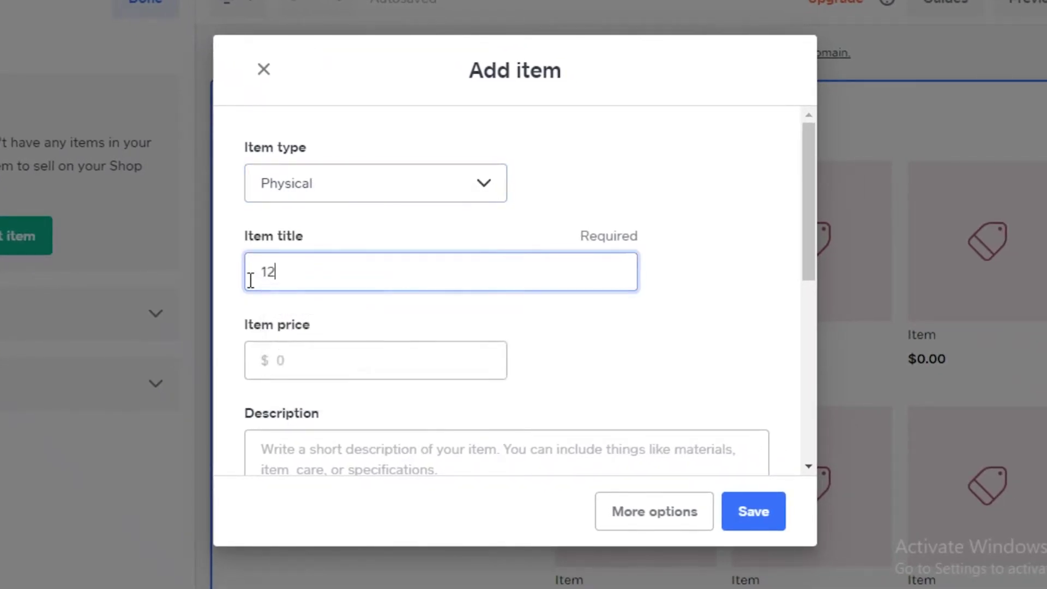
type("3456")
left_click(369, 362)
type("124")
scroll(359, 398, "down", 5)
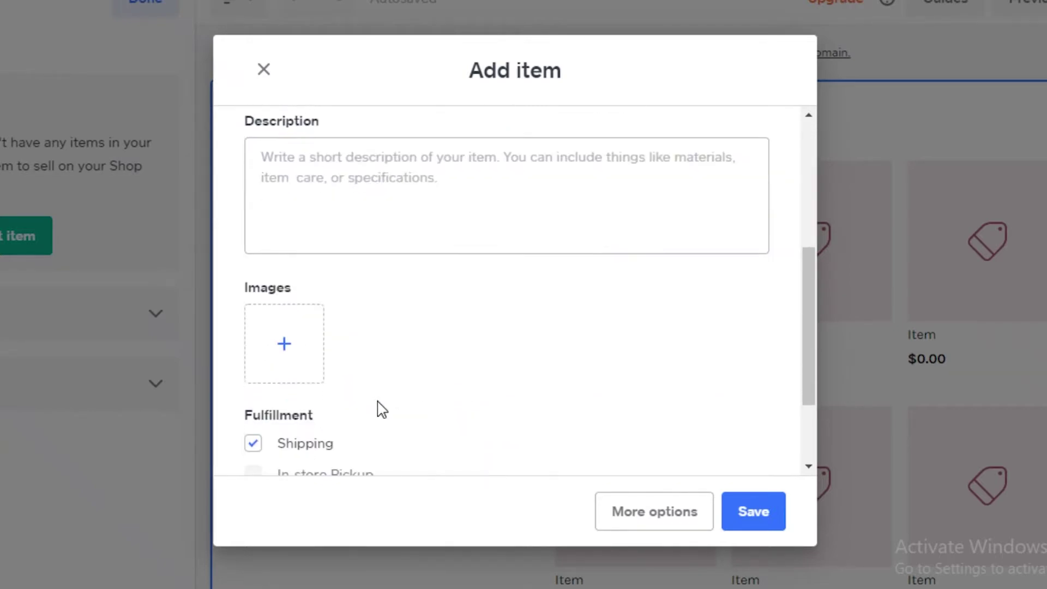
Step: Add the description 'ff' and cancel attaching an image from Saved Pictures
left_click(331, 246)
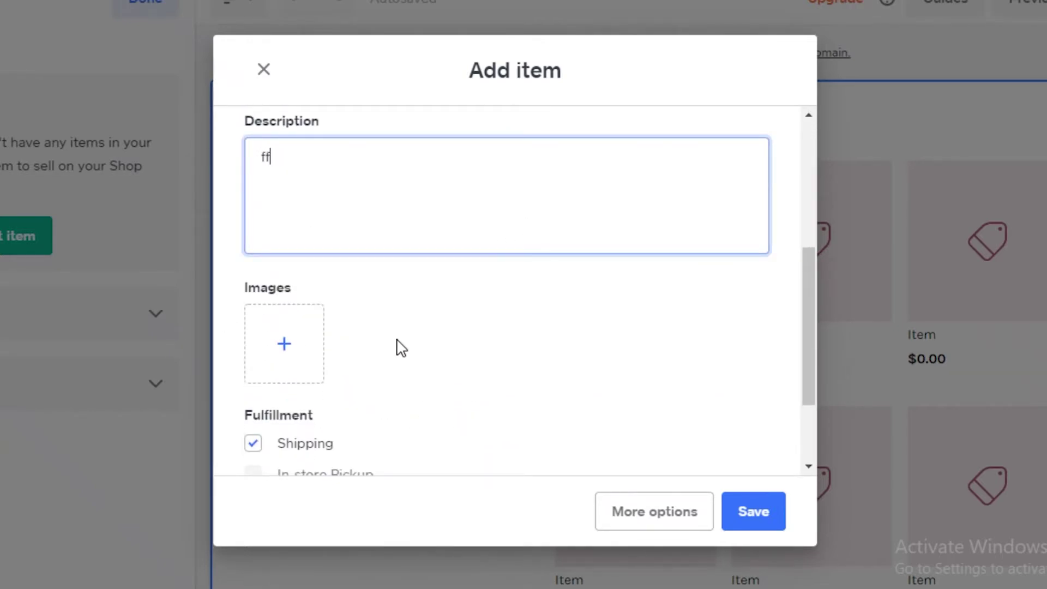
scroll(401, 347, "down", 2)
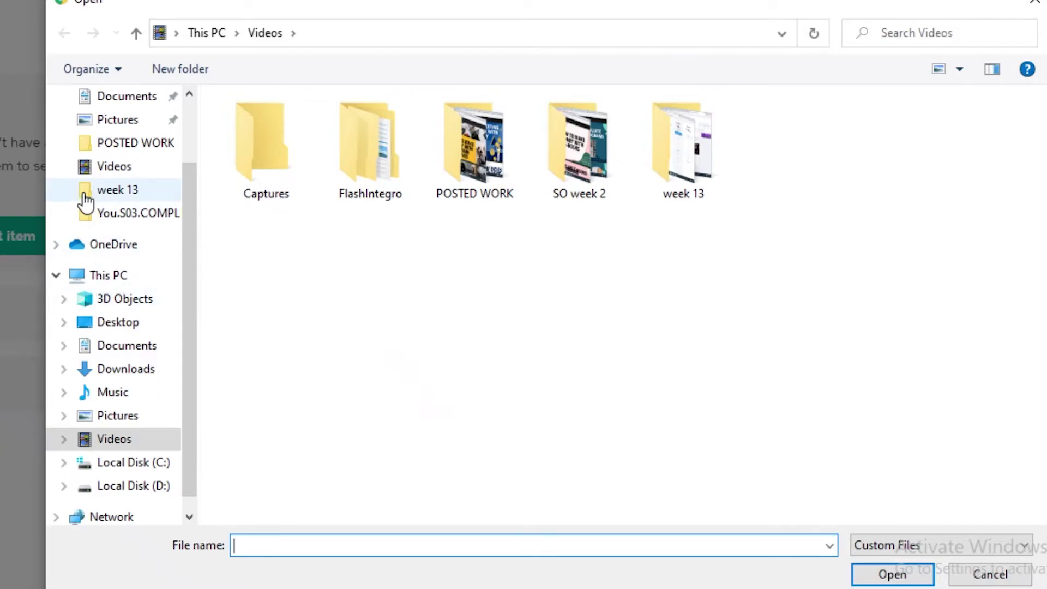
left_click(115, 119)
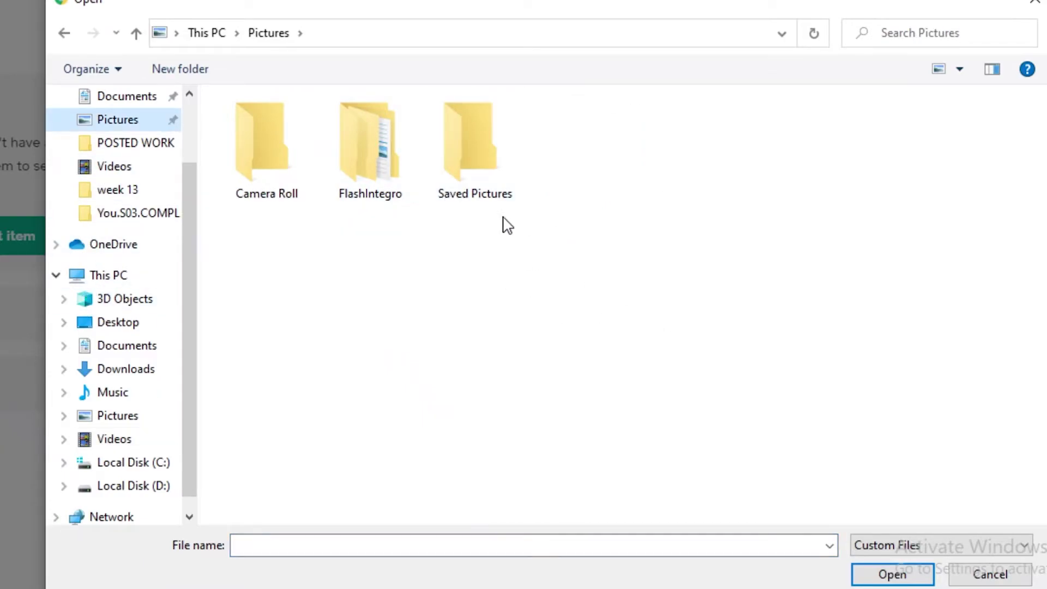
left_click(475, 164)
left_click(992, 575)
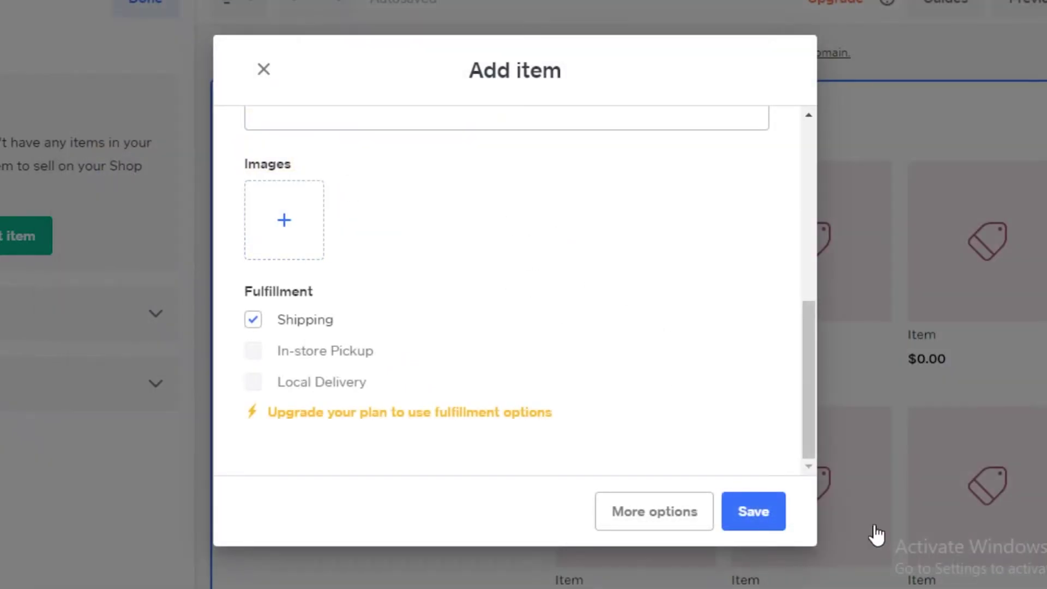
Step: Save item 123456 at $124.00 and finish editing the Item list section
left_click(752, 512)
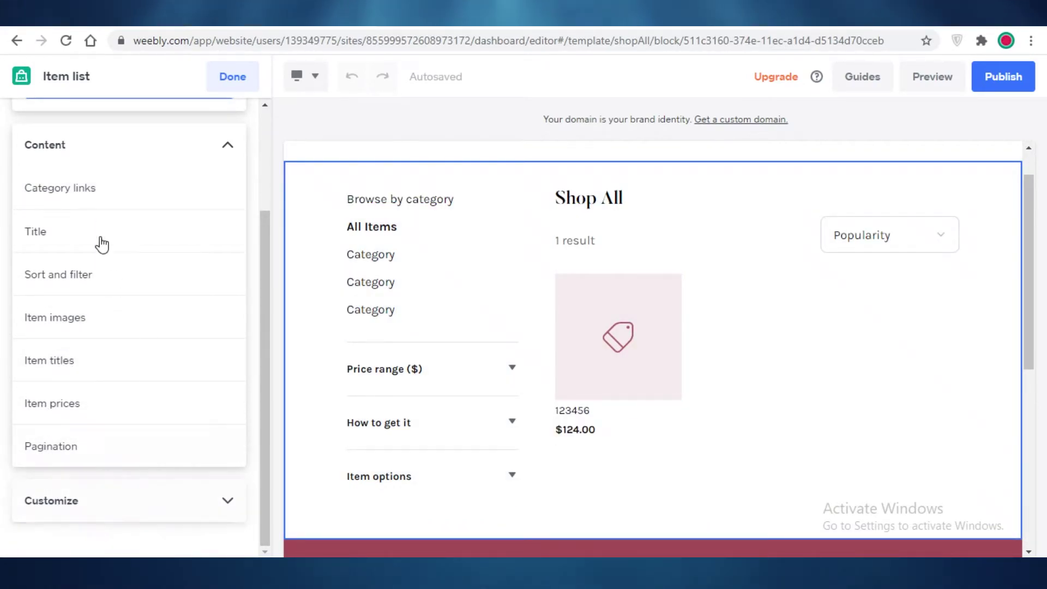
scroll(77, 171, "up", 2)
scroll(517, 273, "up", 1)
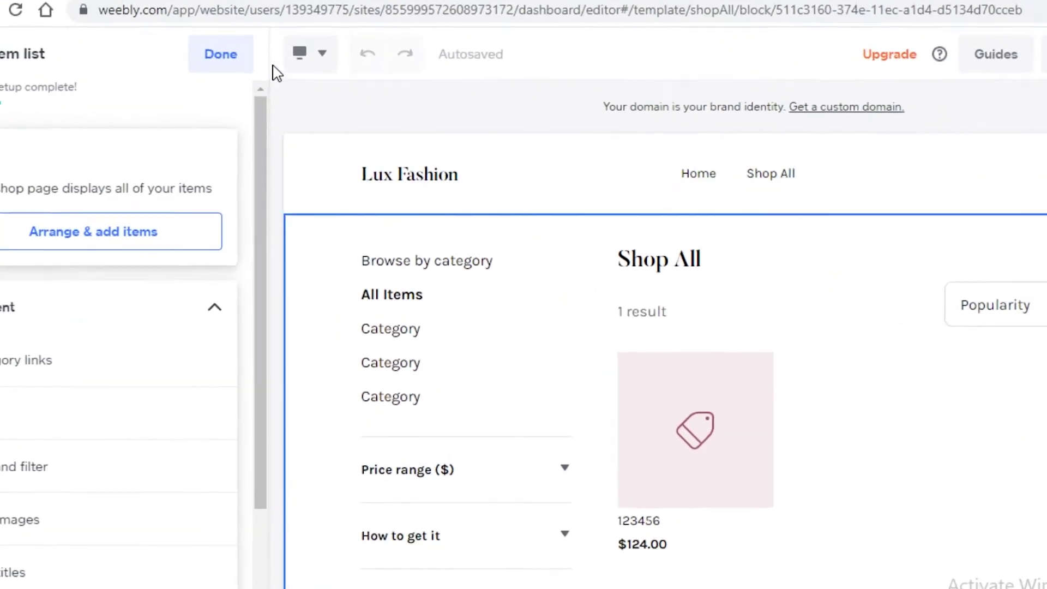
left_click(188, 36)
left_click(128, 339)
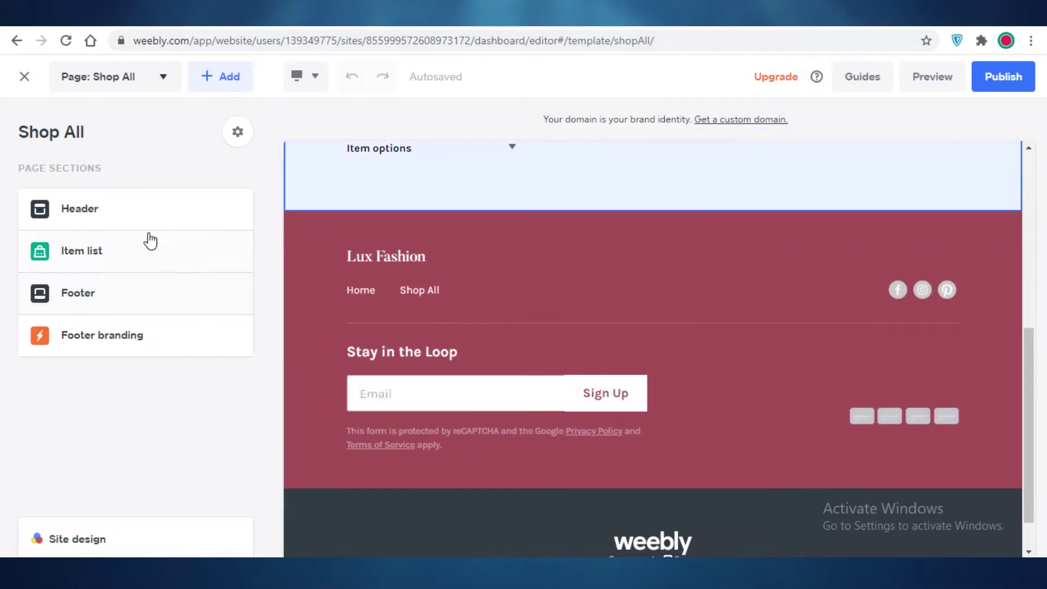
Step: Switch off Social icons in the Shop All footer's Content options and finish the footer
left_click(140, 293)
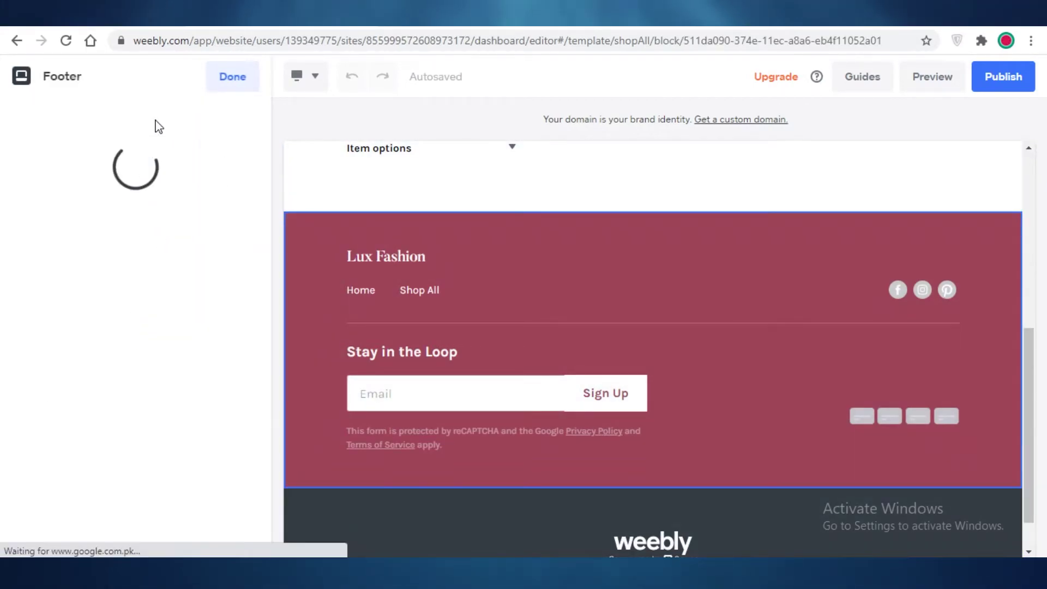
scroll(145, 295, "down", 1)
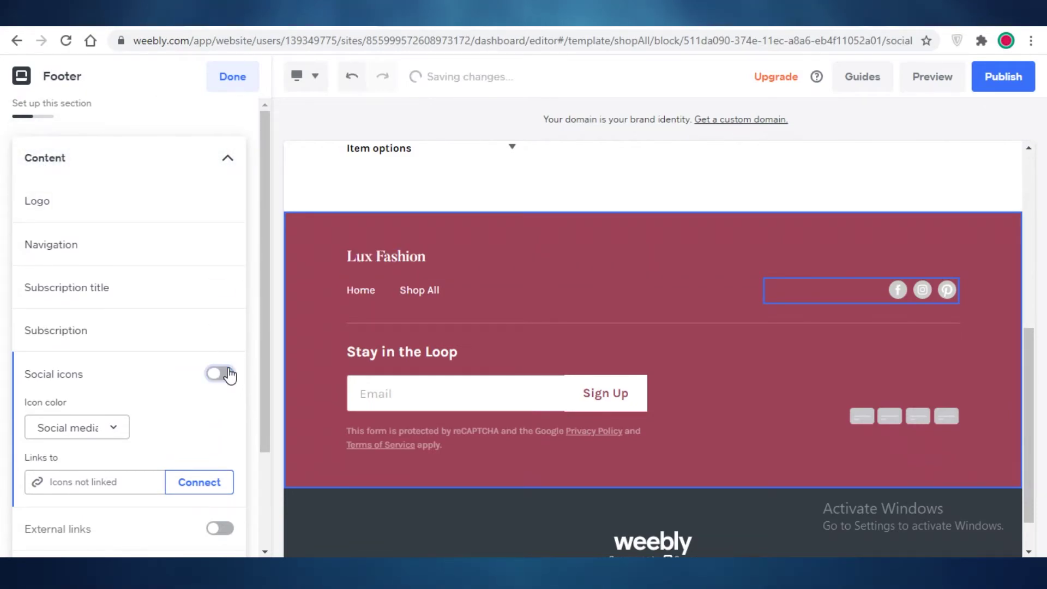
left_click(220, 373)
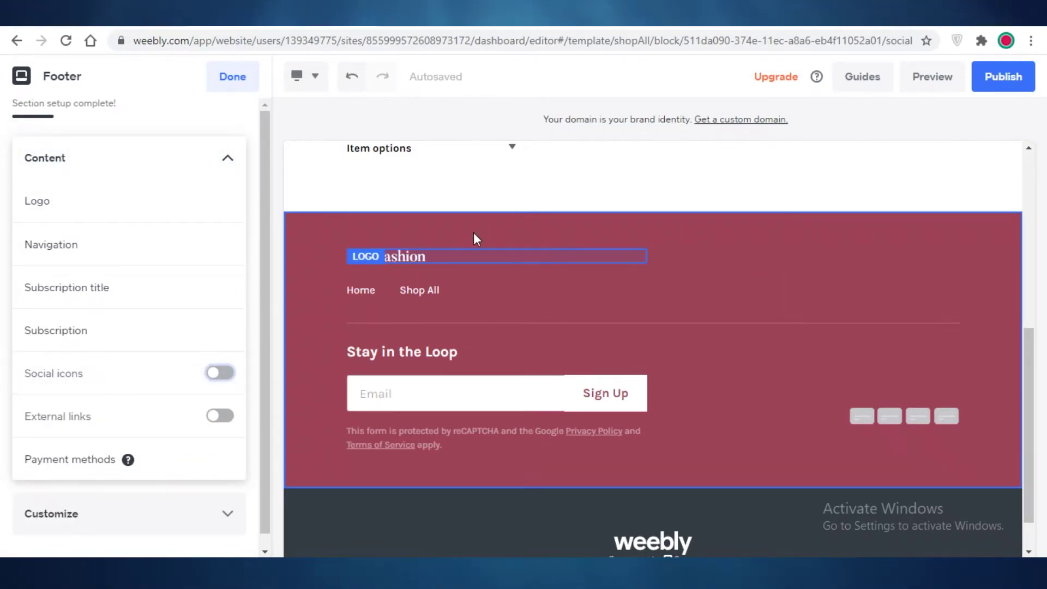
scroll(469, 327, "down", 1)
scroll(286, 385, "up", 2)
scroll(315, 450, "down", 2)
scroll(472, 248, "up", 6)
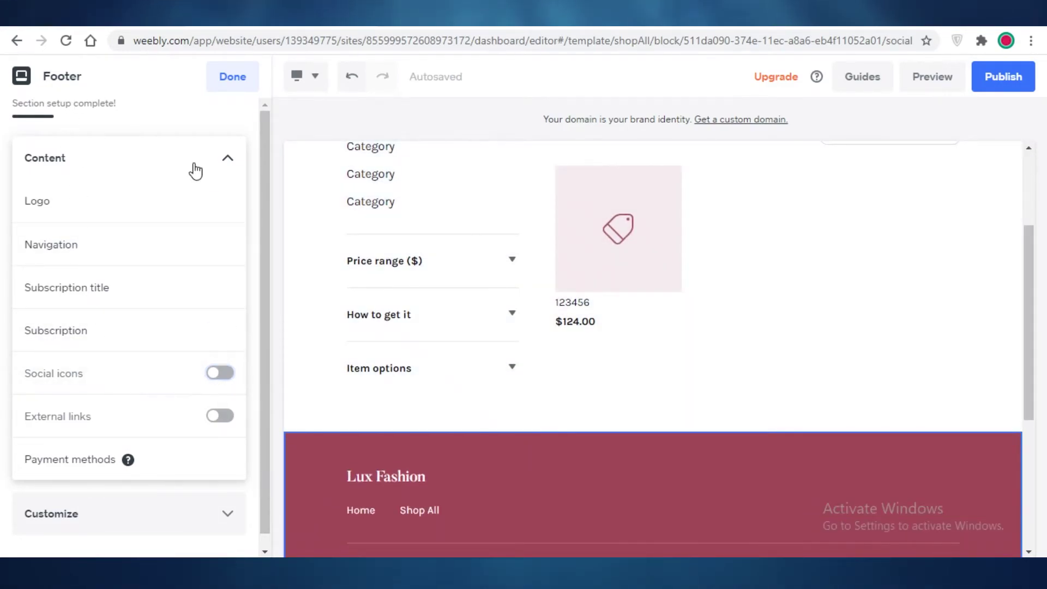
left_click(199, 159)
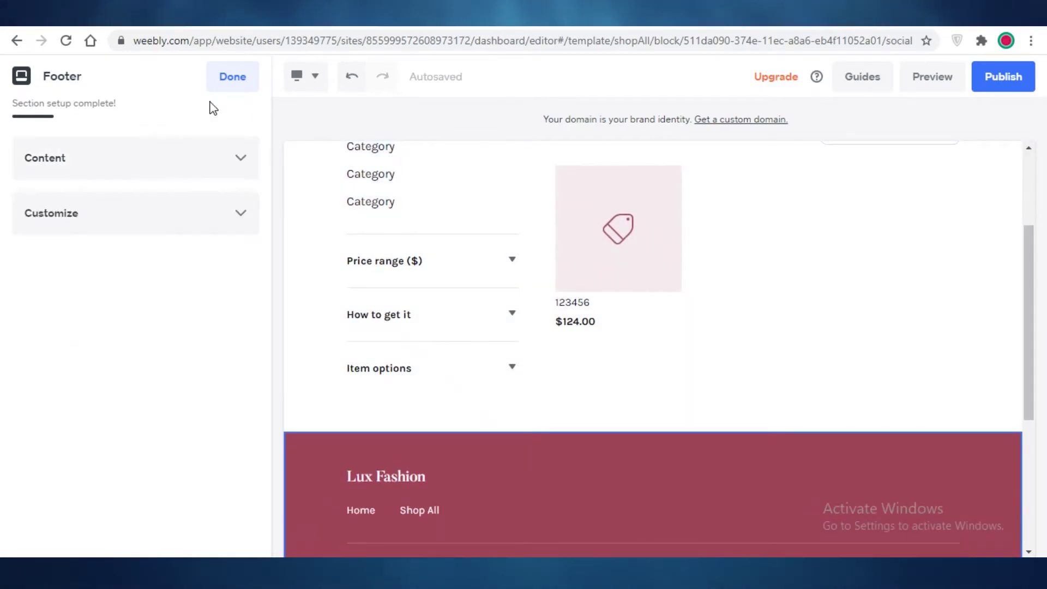
left_click(227, 80)
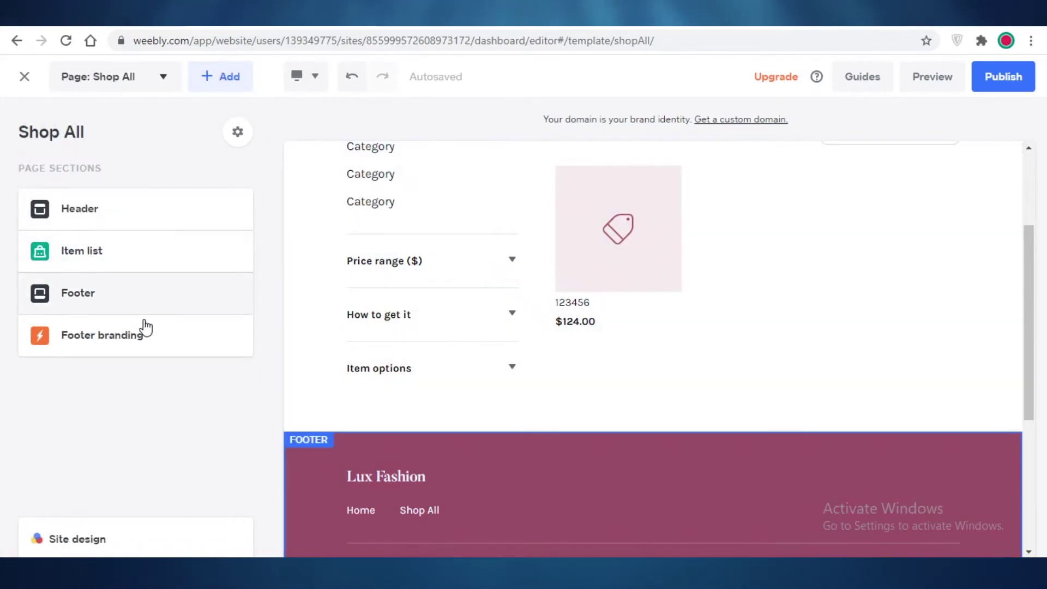
Step: Close the Footer branding settings and return to the Home page with its banner
left_click(146, 336)
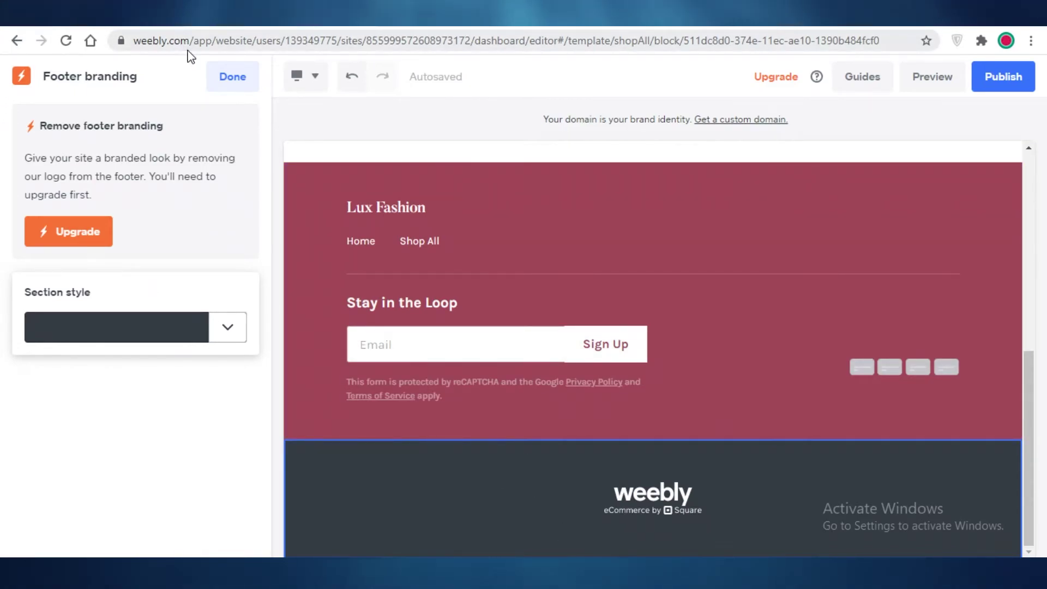
left_click(236, 79)
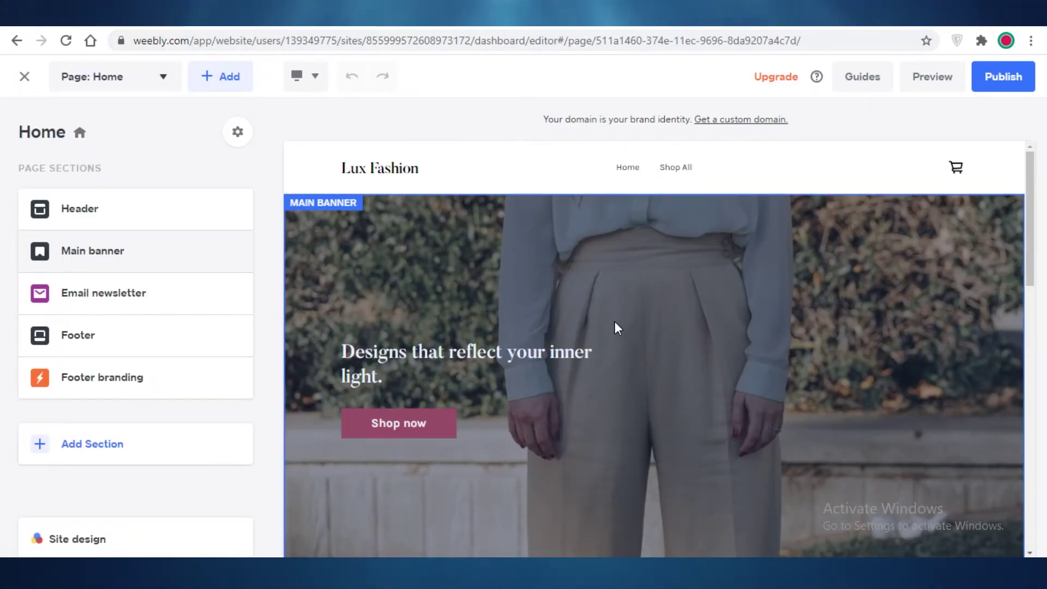
scroll(555, 146, "down", 3)
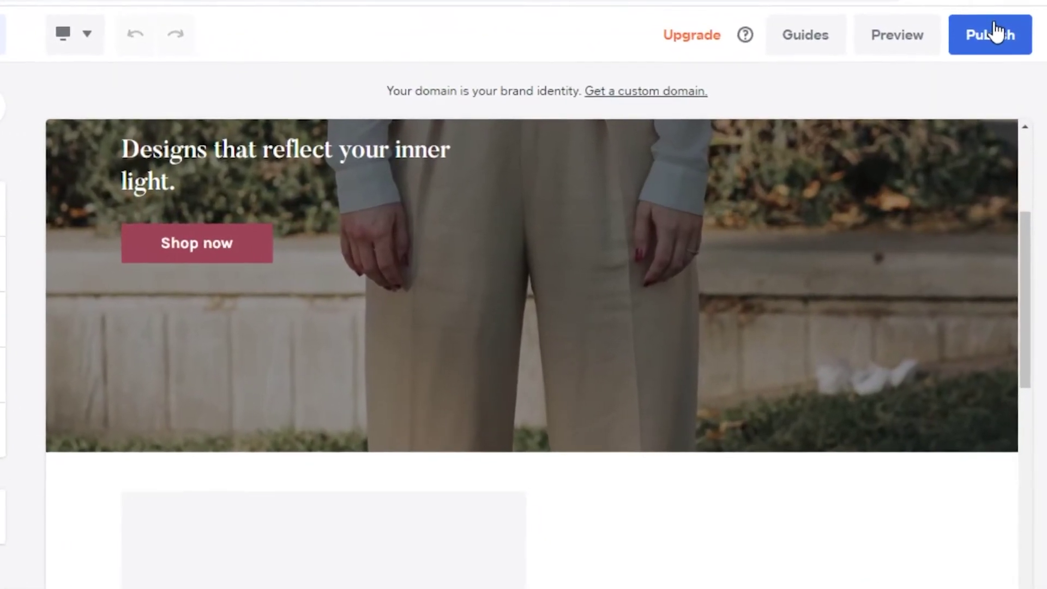
Step: Publish the site to lux-fashion-101851.weeblysite.com and open the live site
left_click(993, 33)
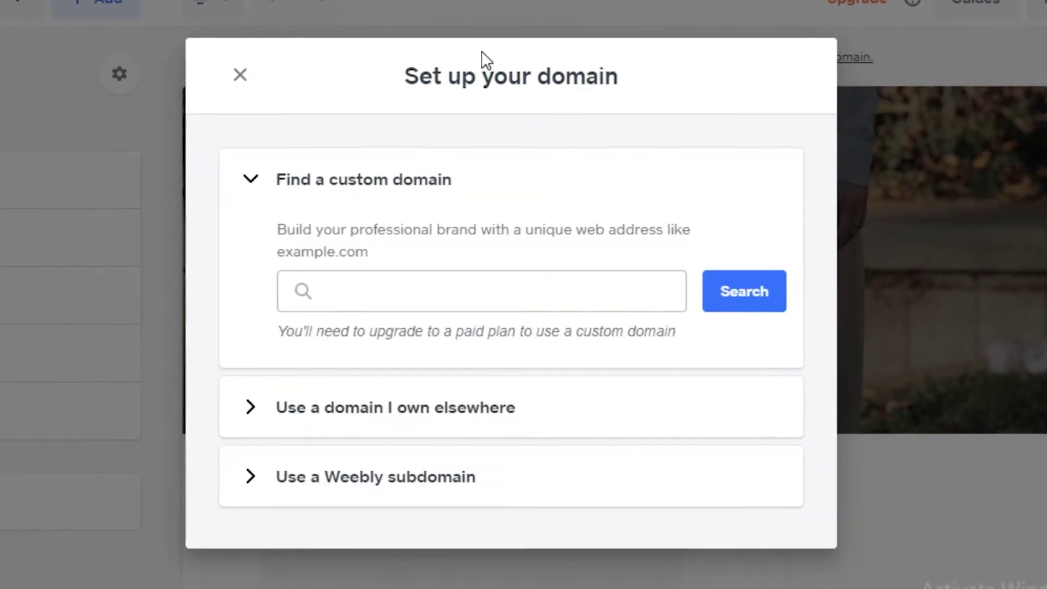
left_click(335, 480)
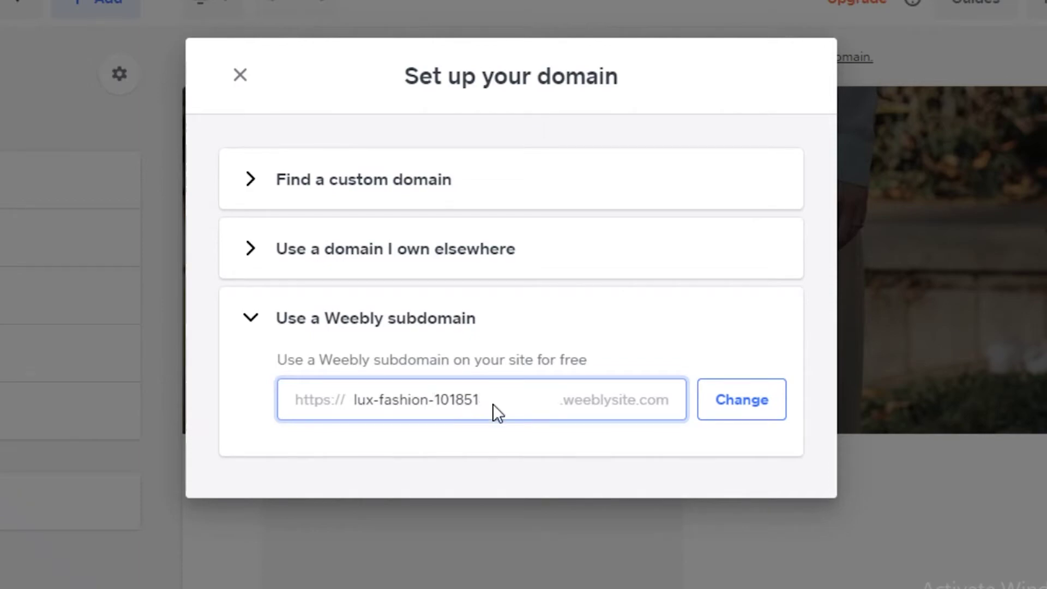
key("Return")
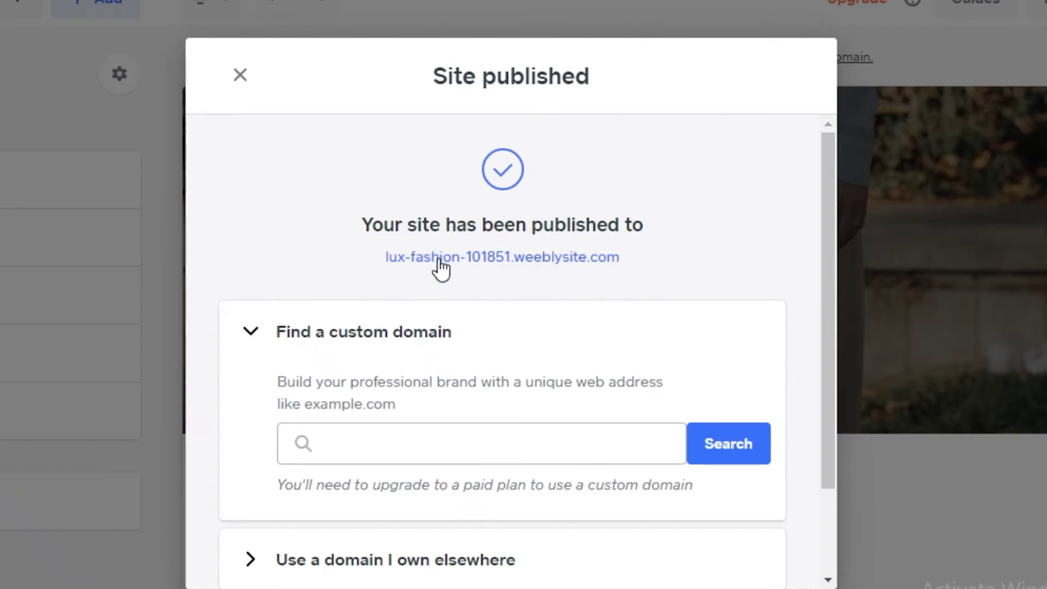
left_click(442, 267)
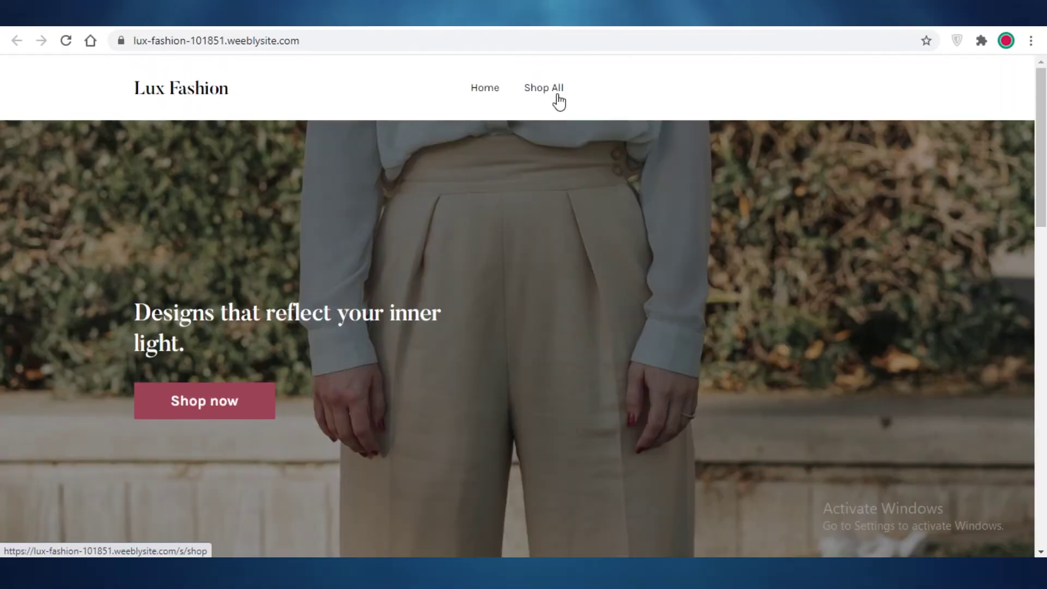
Step: View the live Shop All page, then exit the editor to the Lux Fashion dashboard
left_click(534, 93)
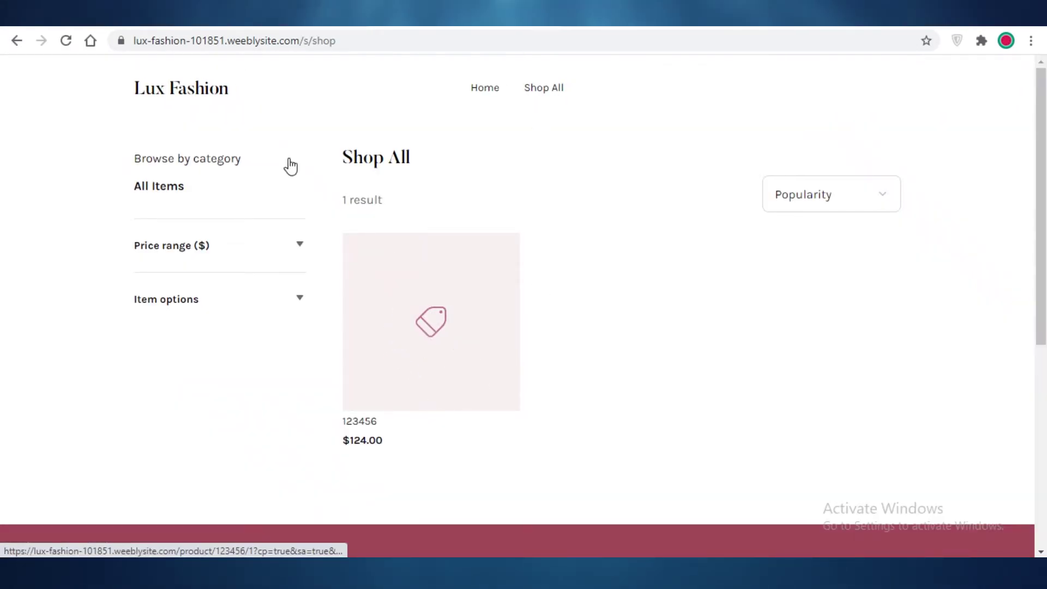
key("ctrl+w")
left_click(255, 143)
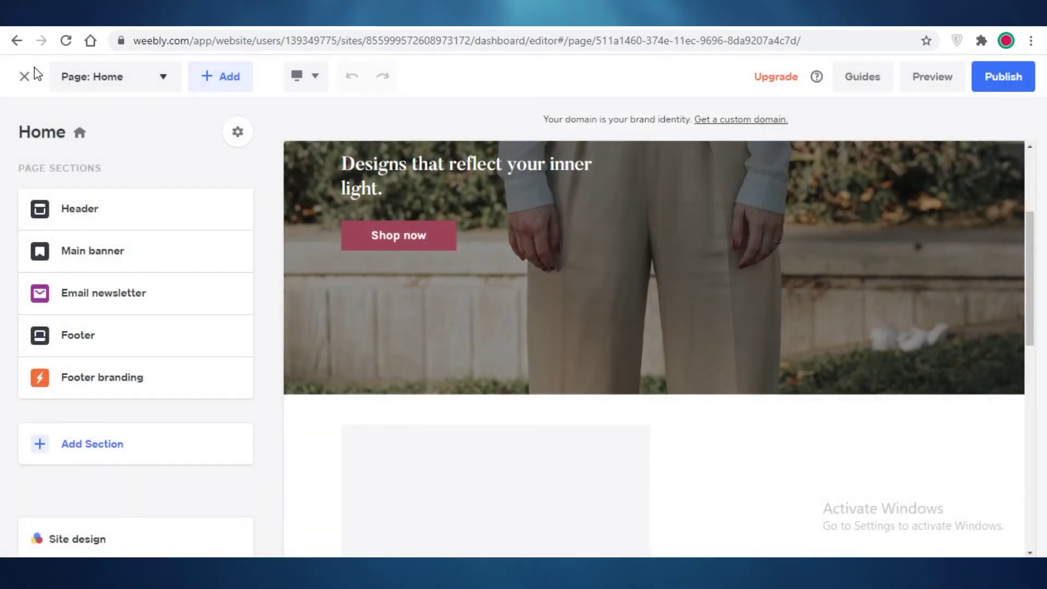
left_click(24, 77)
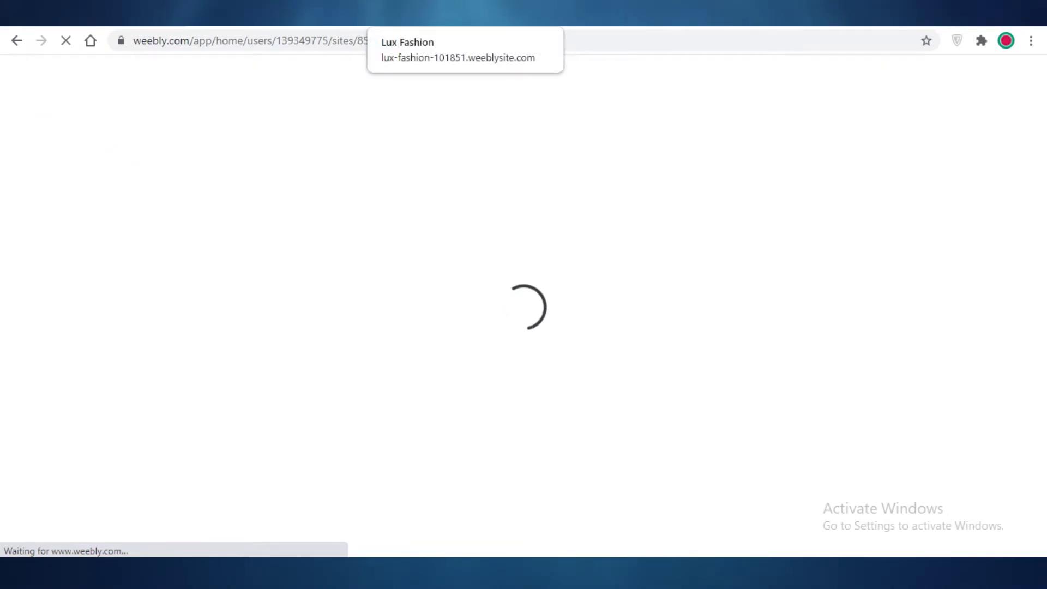
left_click(414, 13)
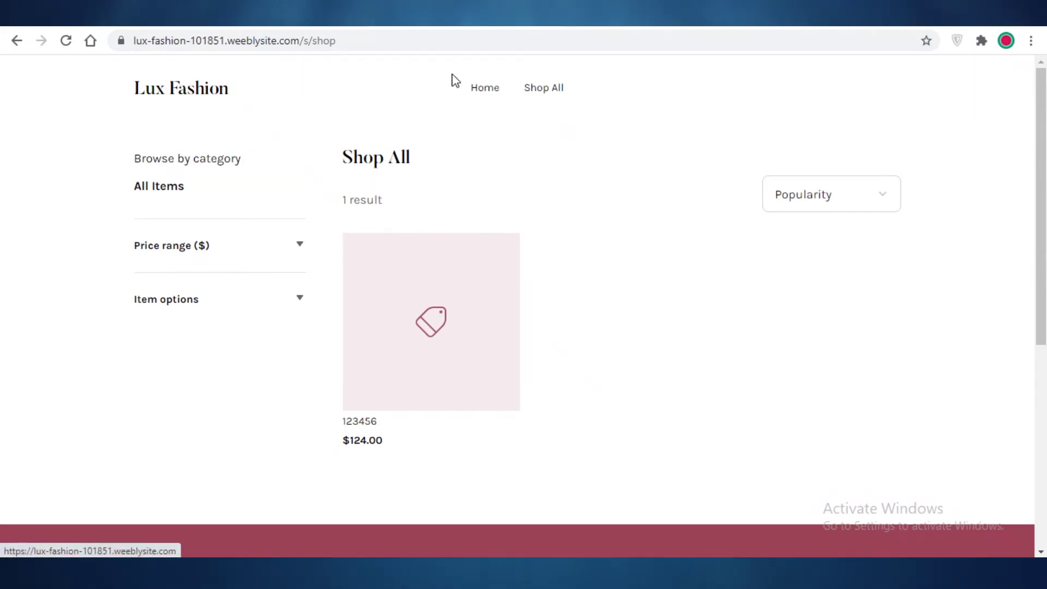
left_click(327, 13)
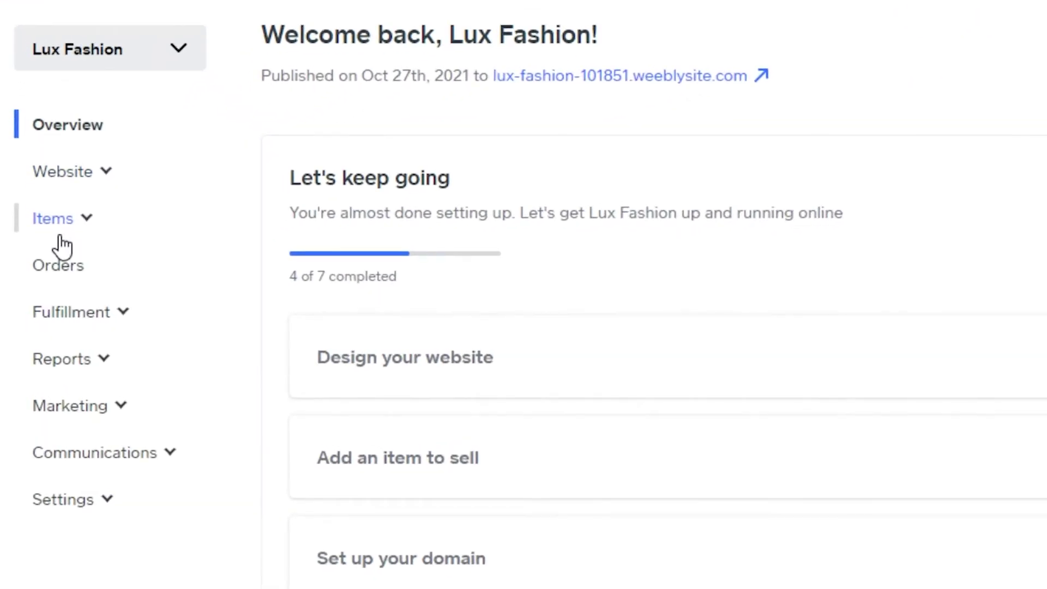
Step: Go to Items > Site Items, which lists 123456 at $124.00, and start a new item
left_click(62, 247)
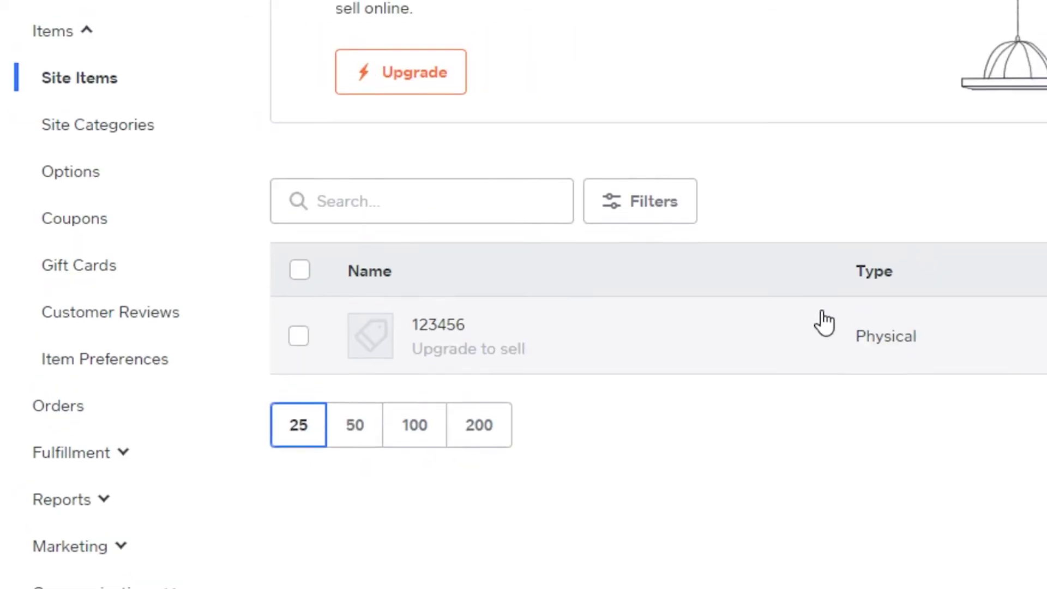
scroll(817, 319, "up", 2)
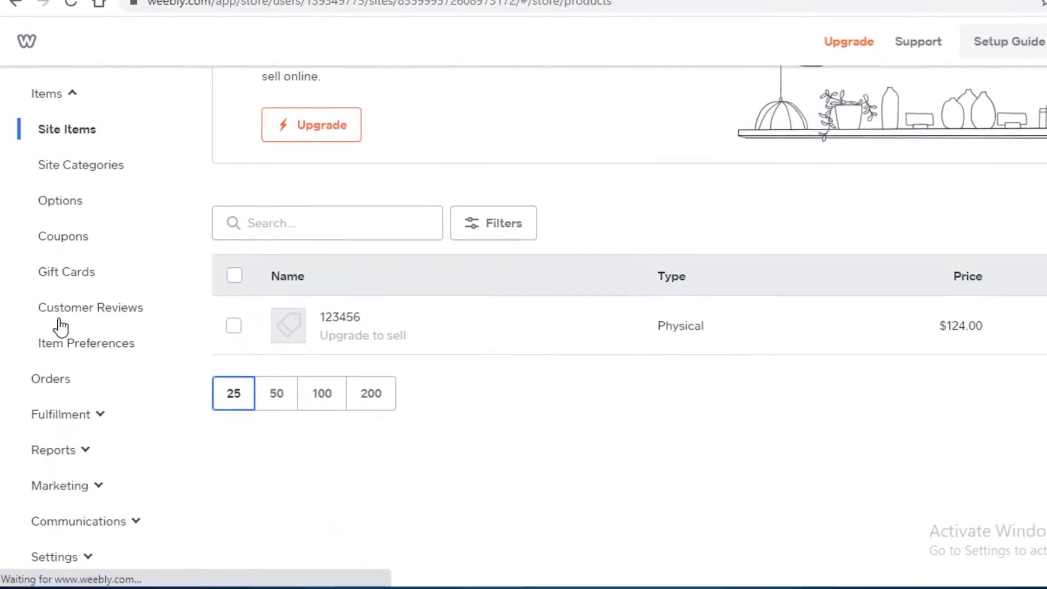
scroll(782, 318, "up", 3)
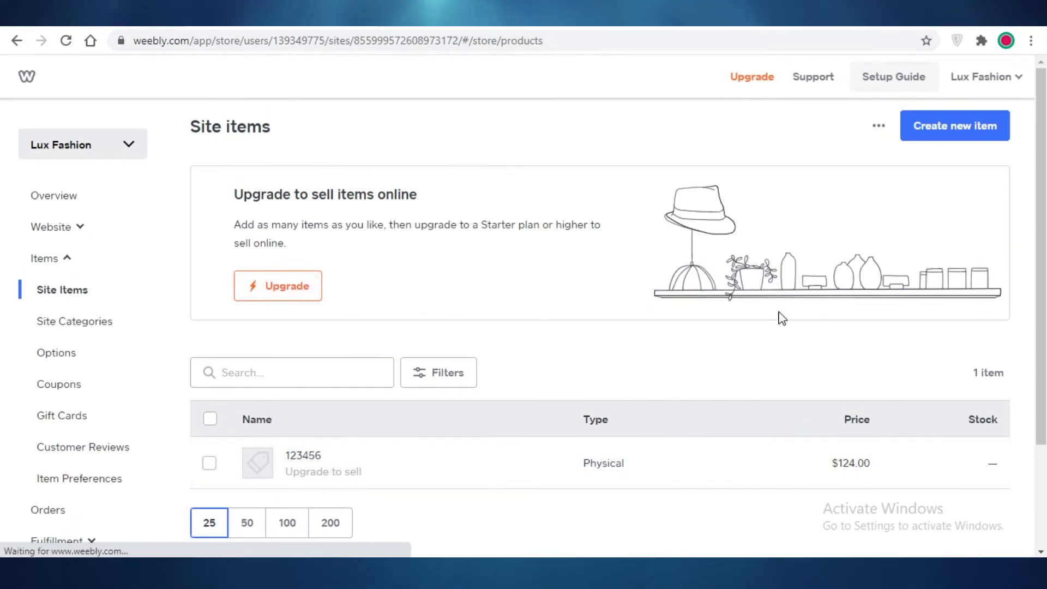
scroll(782, 318, "down", 3)
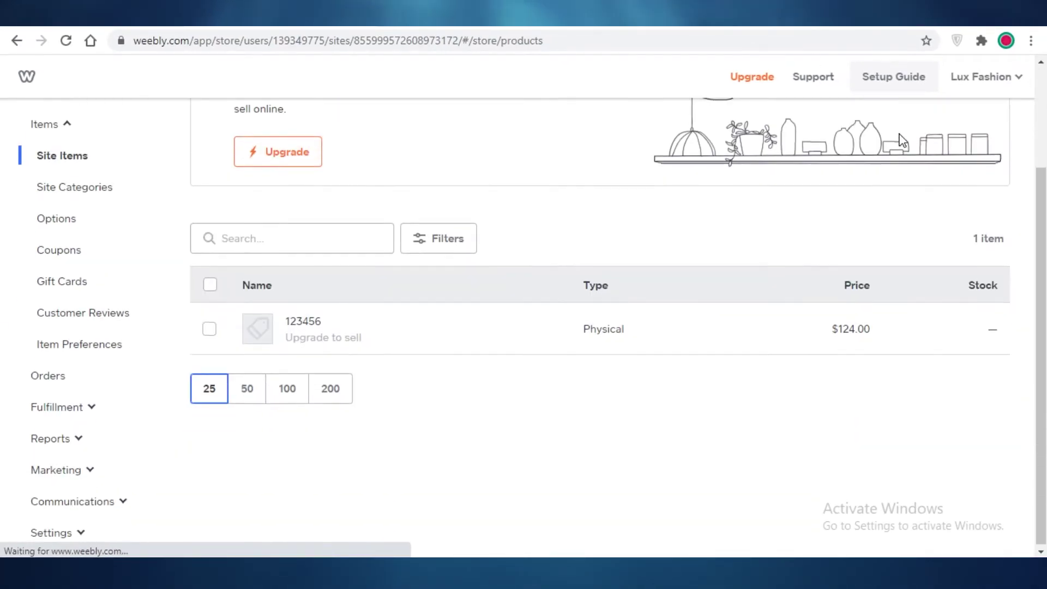
scroll(962, 104, "up", 3)
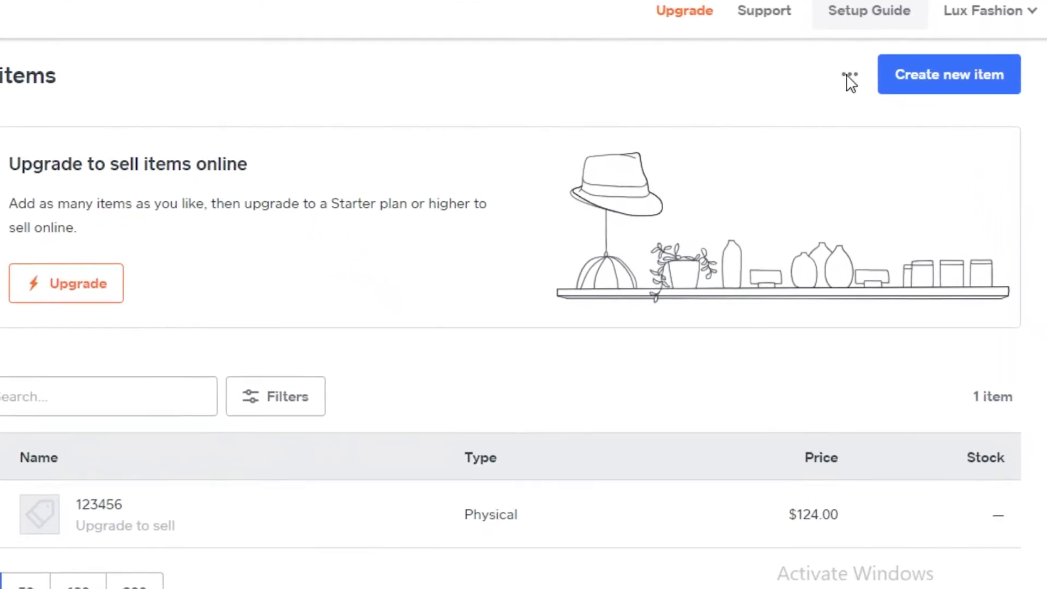
left_click(964, 49)
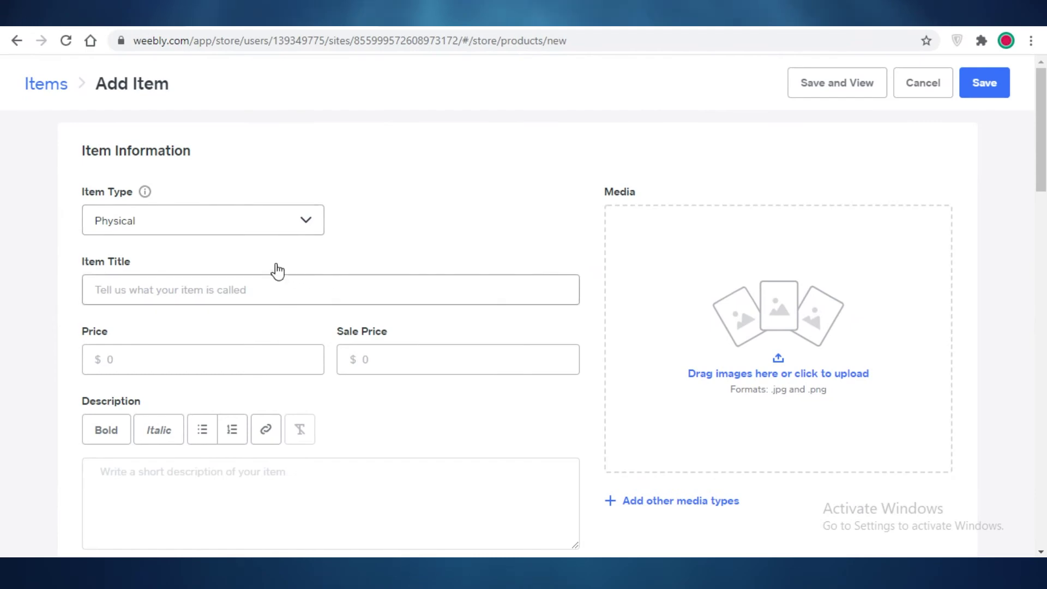
Step: Give the new physical item the title 00000 and a price, then save it
left_click(238, 288)
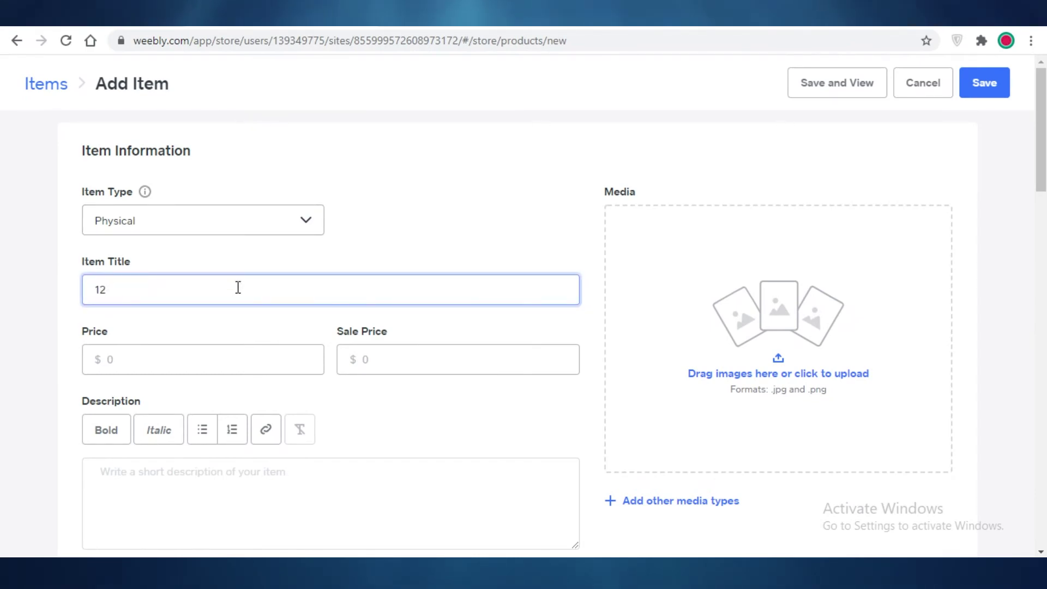
left_click(181, 352)
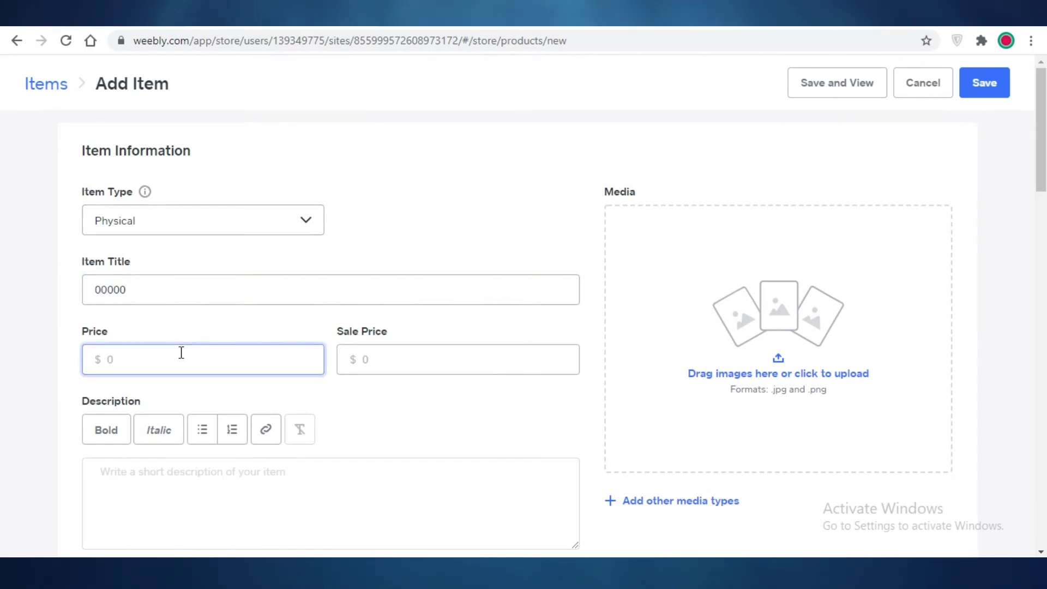
scroll(311, 381, "down", 8)
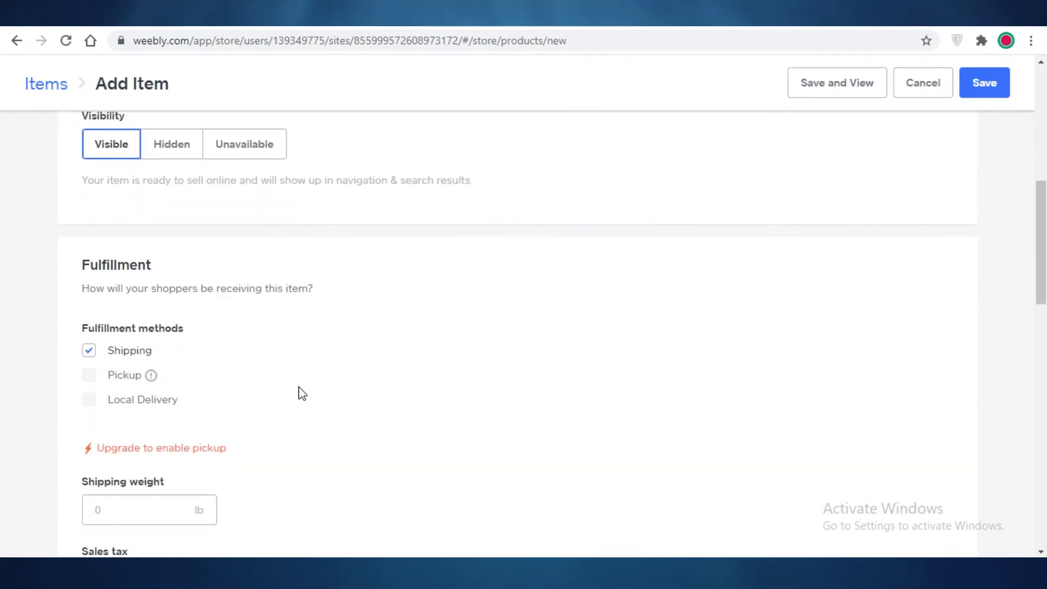
left_click(975, 91)
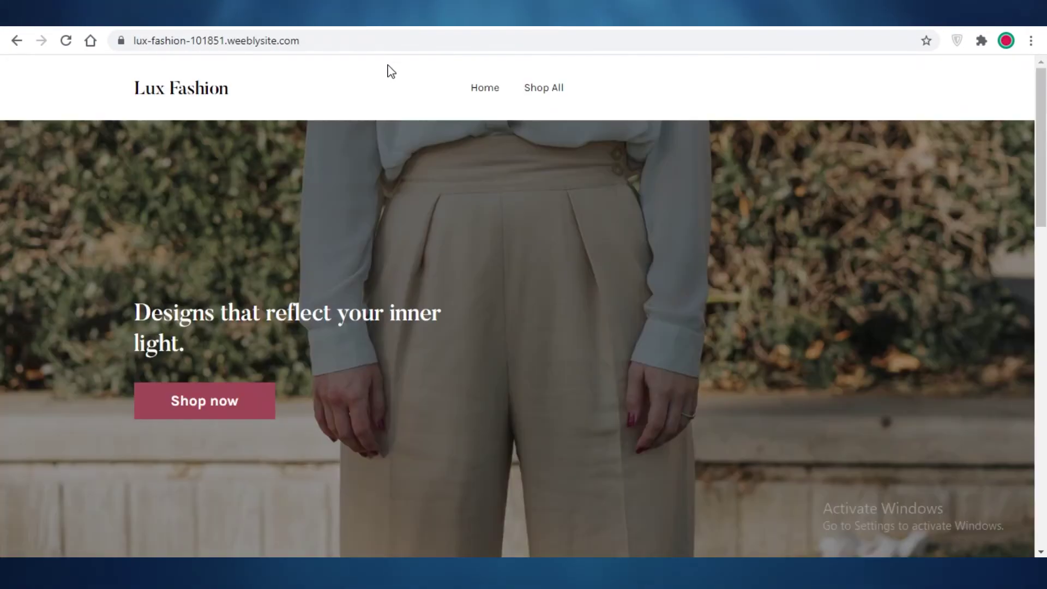
Step: Check the live Shop All page, which lists both products, 00000 and 123456
left_click(545, 96)
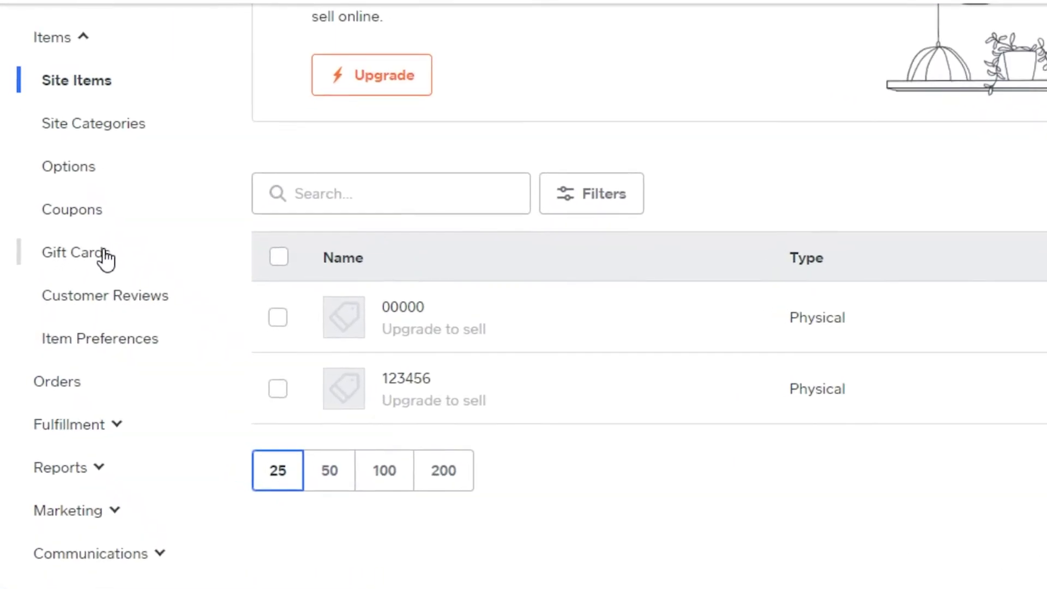
scroll(104, 439, "down", 2)
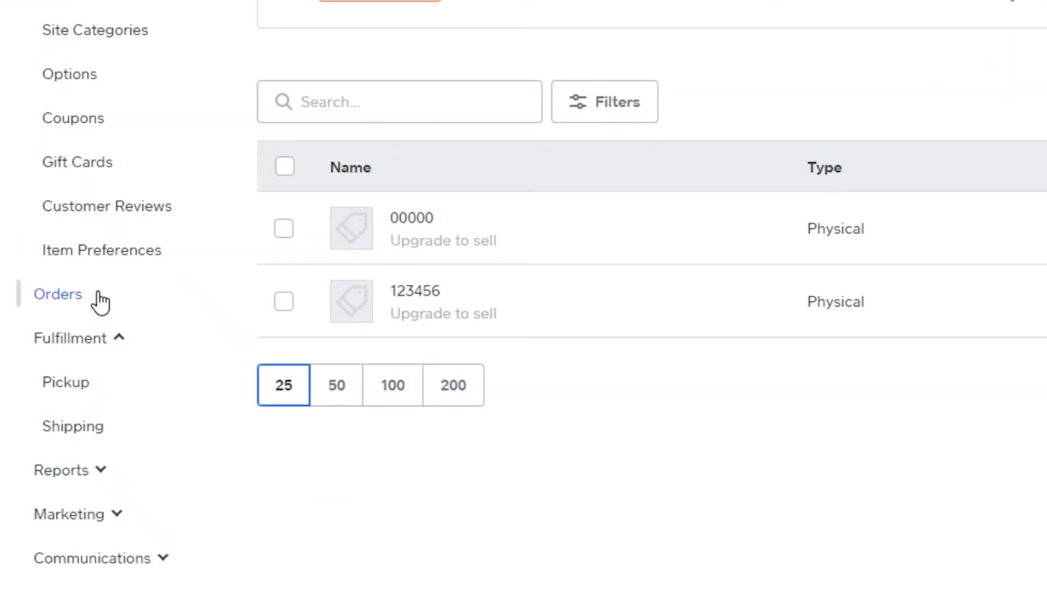
Step: Go from Orders to the Fulfillment group's Pickup & delivery page
left_click(99, 295)
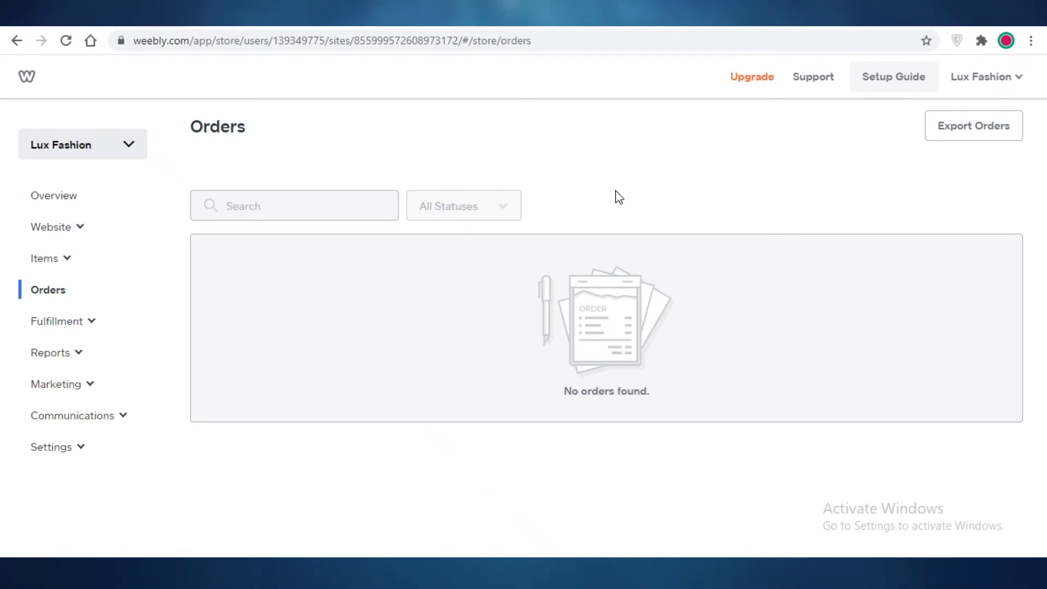
left_click(66, 327)
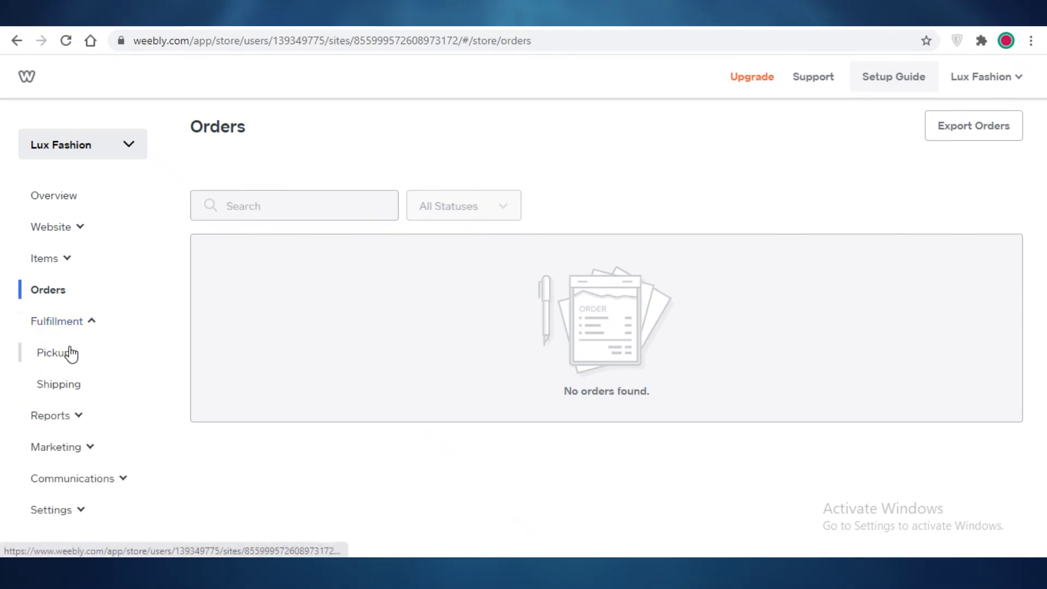
left_click(71, 353)
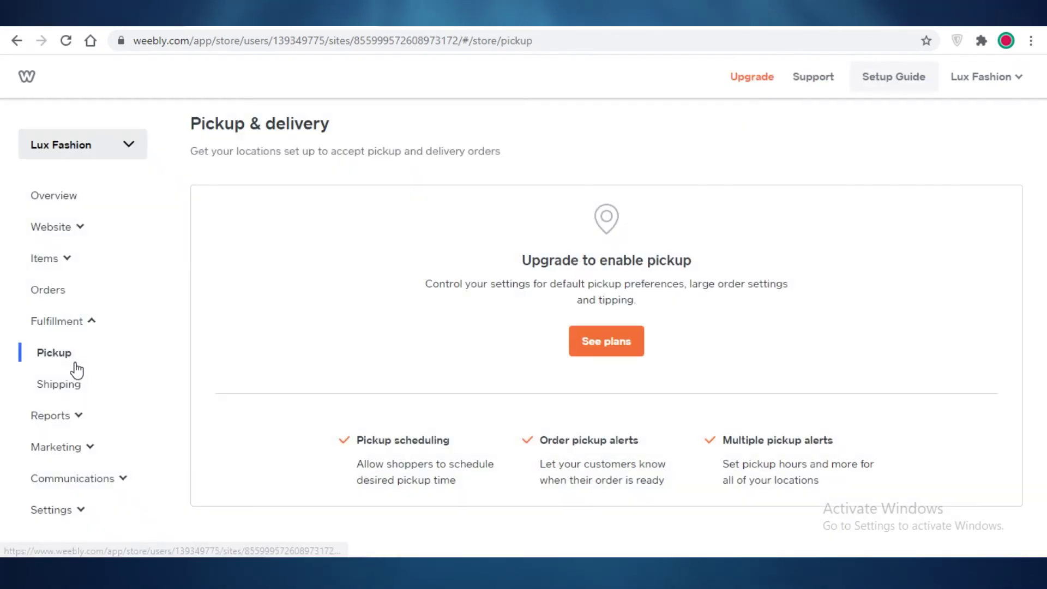
Step: Expand the Reports and Settings groups in the store sidebar
left_click(65, 428)
scroll(77, 468, "down", 3)
scroll(100, 337, "up", 1)
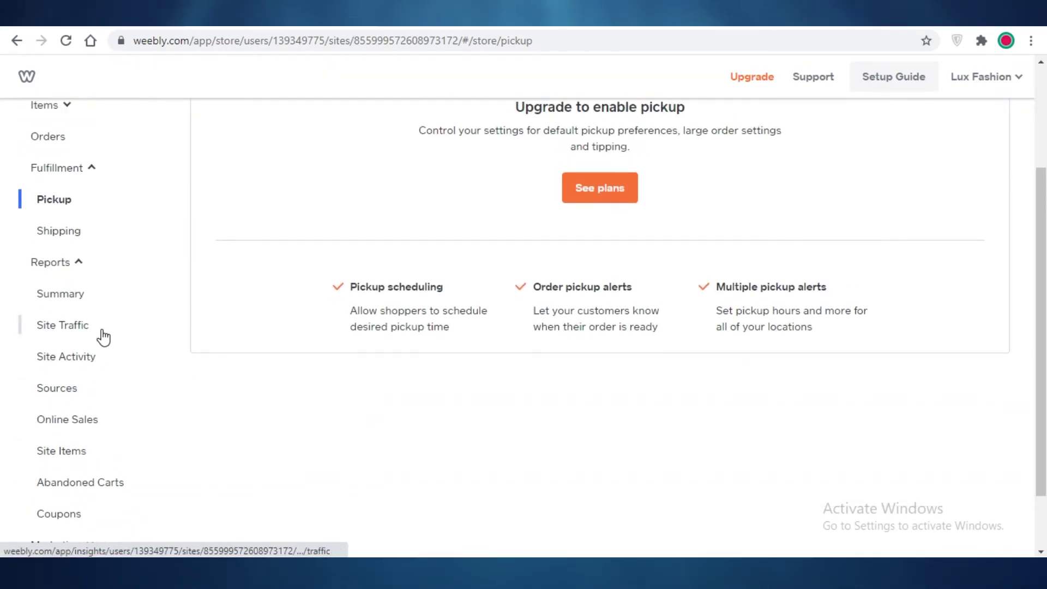
scroll(80, 147, "down", 1)
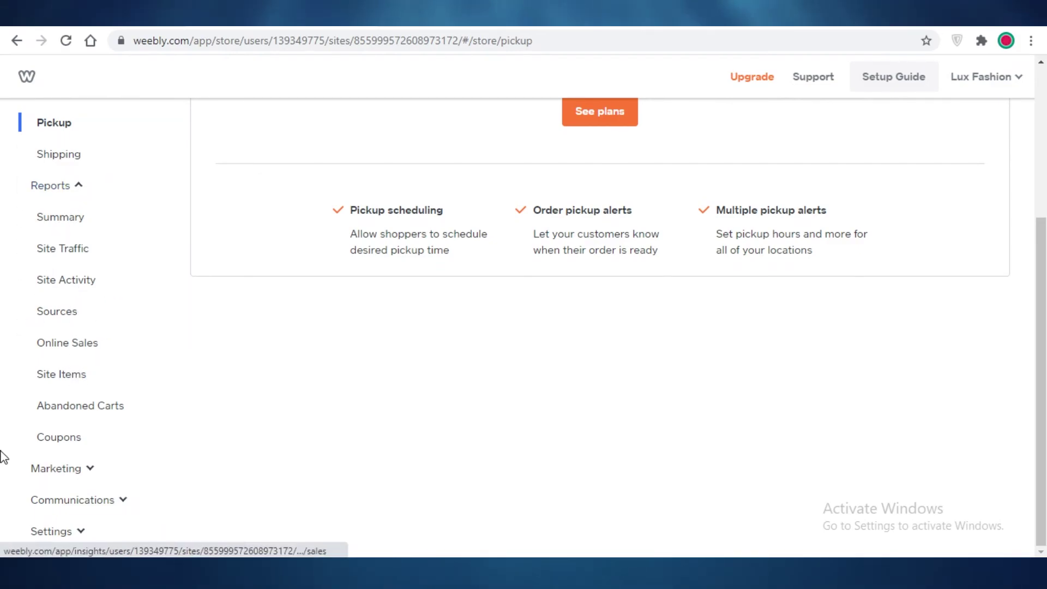
left_click(43, 540)
scroll(140, 390, "down", 3)
scroll(105, 460, "up", 3)
scroll(107, 539, "down", 1)
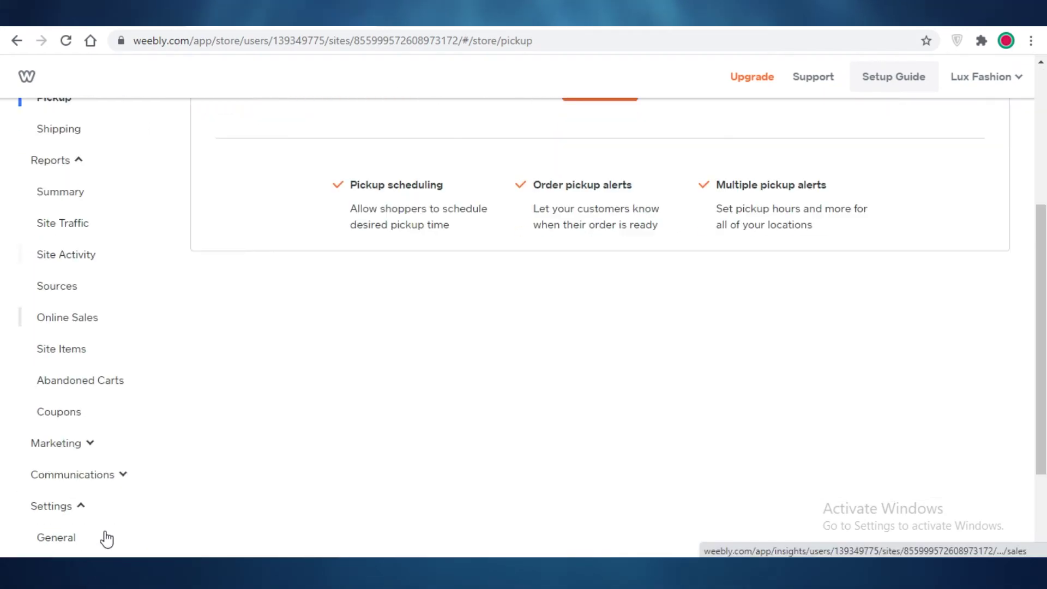